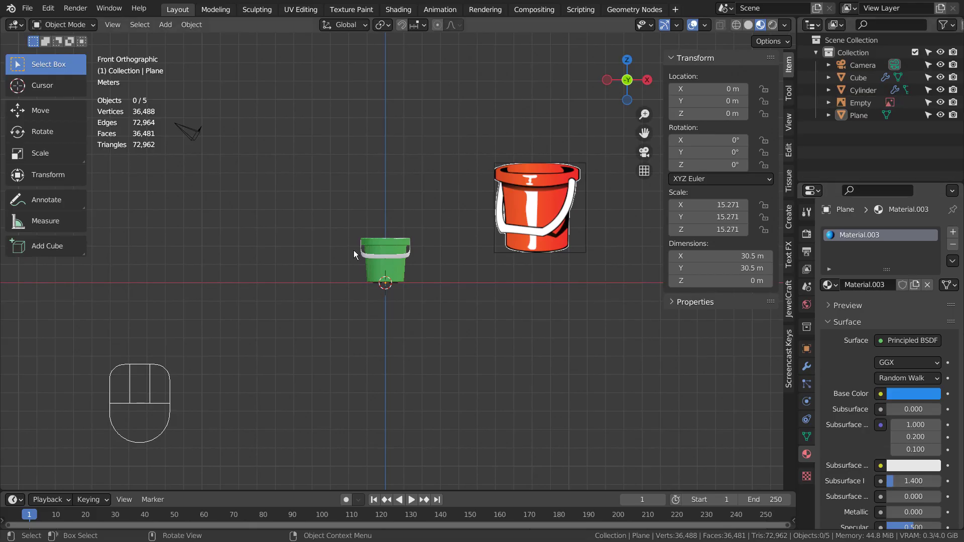
Inspect the red bucket reference image and switch to the straight front view
middle_click_drag(362, 257, 392, 280)
left_click(526, 184)
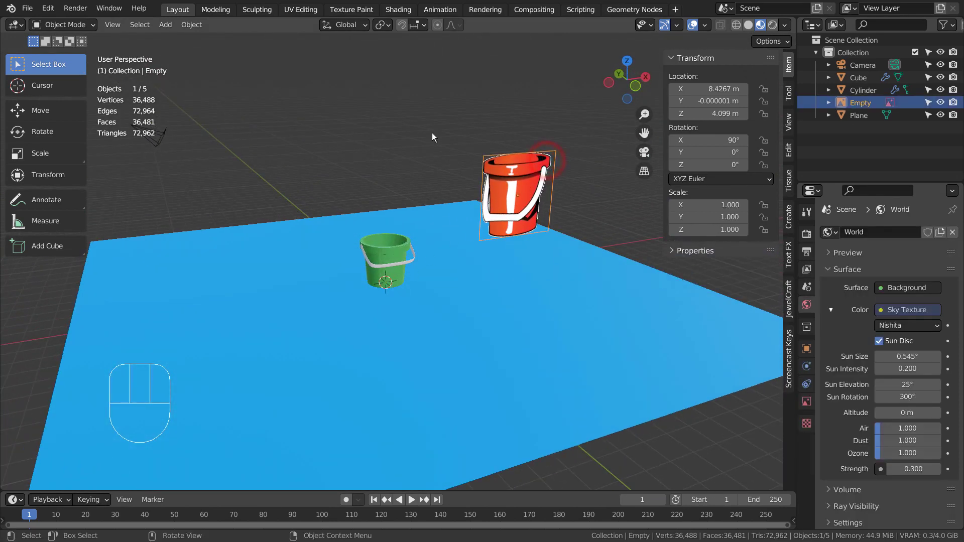
left_click(300, 181)
key("KP_1")
Add the bucket picture as a second reference image and reposition it
key("shift+a")
mouse_move(336, 219)
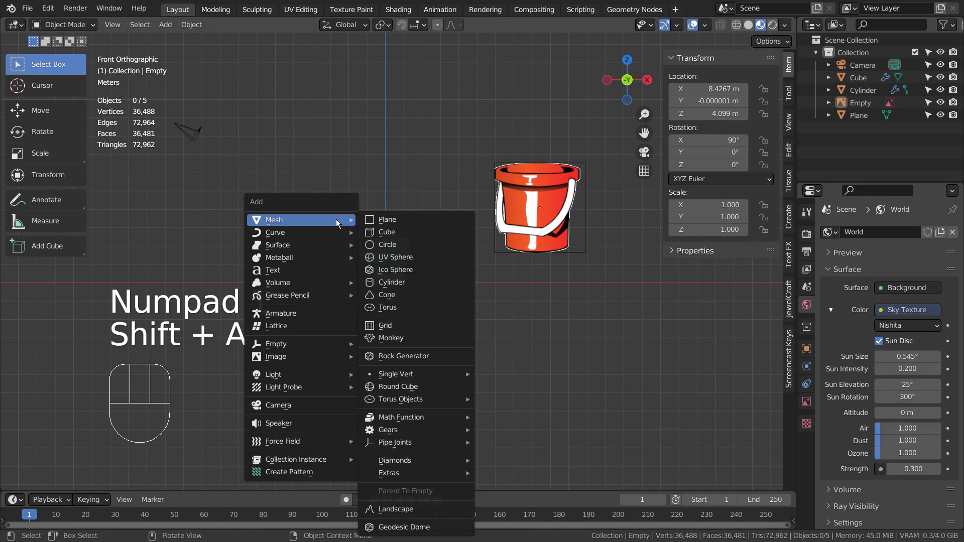
mouse_move(329, 355)
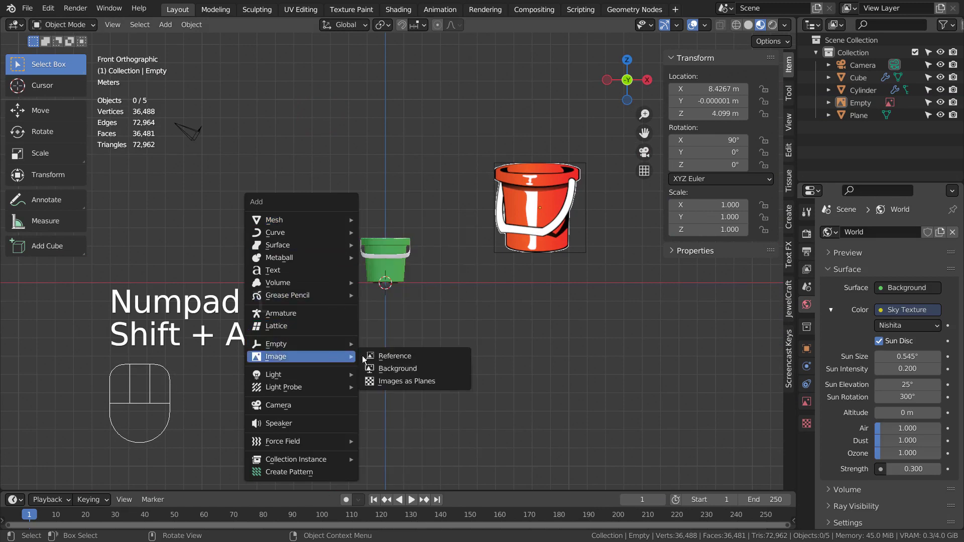
left_click(421, 357)
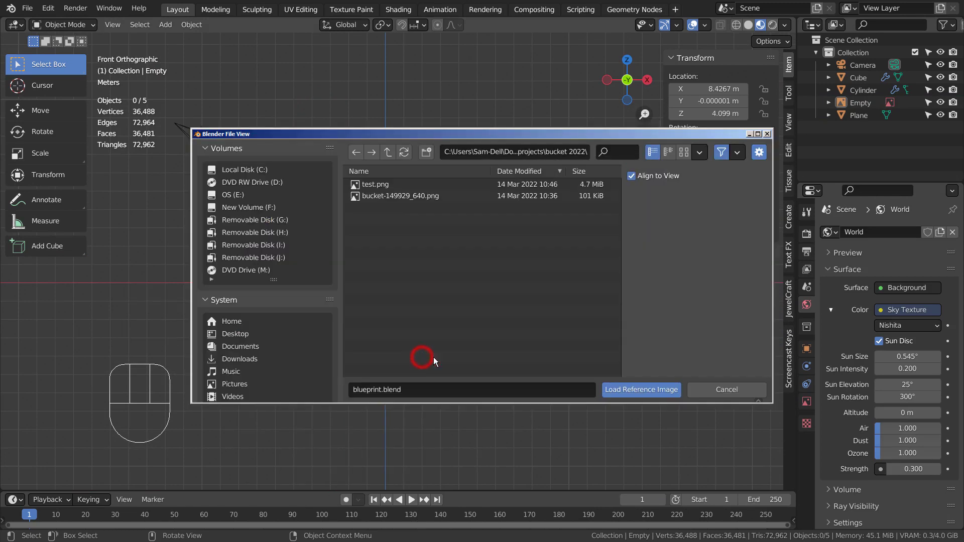
double_click(392, 196)
key("g")
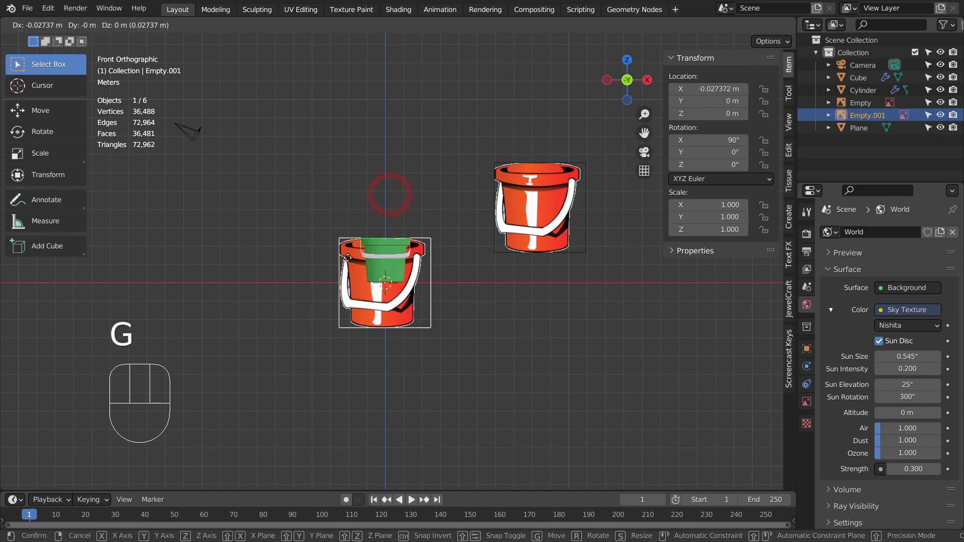
left_click(335, 181)
Delete the extra bucket reference image
middle_click_drag(334, 182, 426, 282)
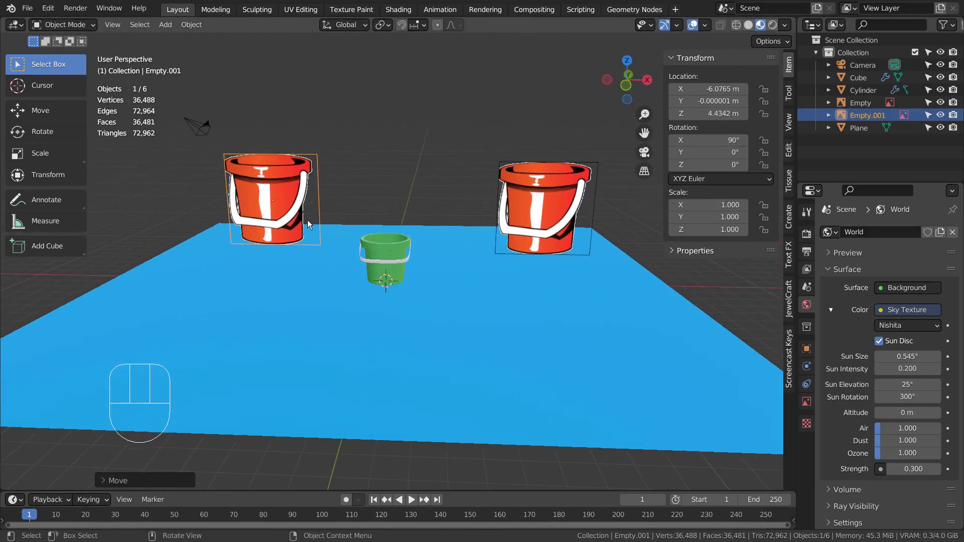
key("x")
left_click(272, 173)
Select the green bucket's body and its handle piece to identify them
scroll(455, 251, "up", 5)
left_click(369, 219)
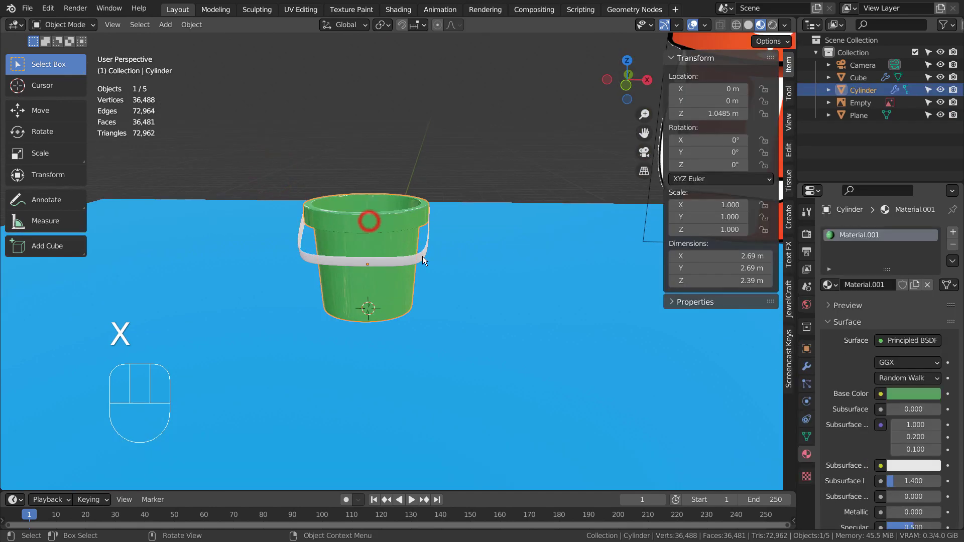
middle_click_drag(422, 256, 456, 333)
left_click(423, 261)
left_click(430, 262)
In front view, box-select the green bucket's Cube and Cylinder together
scroll(569, 293, "down", 6)
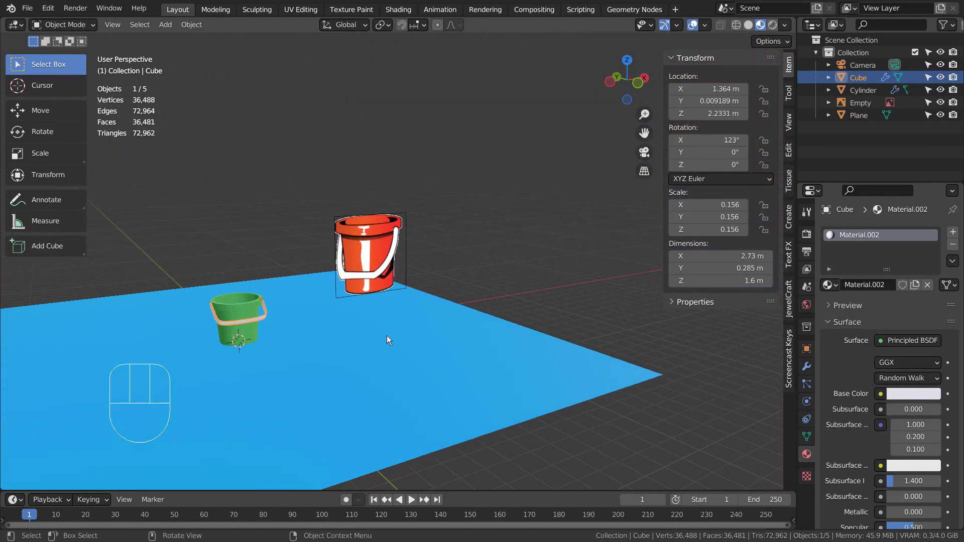
middle_click_drag(386, 335, 485, 299, "shift")
key("KP_1")
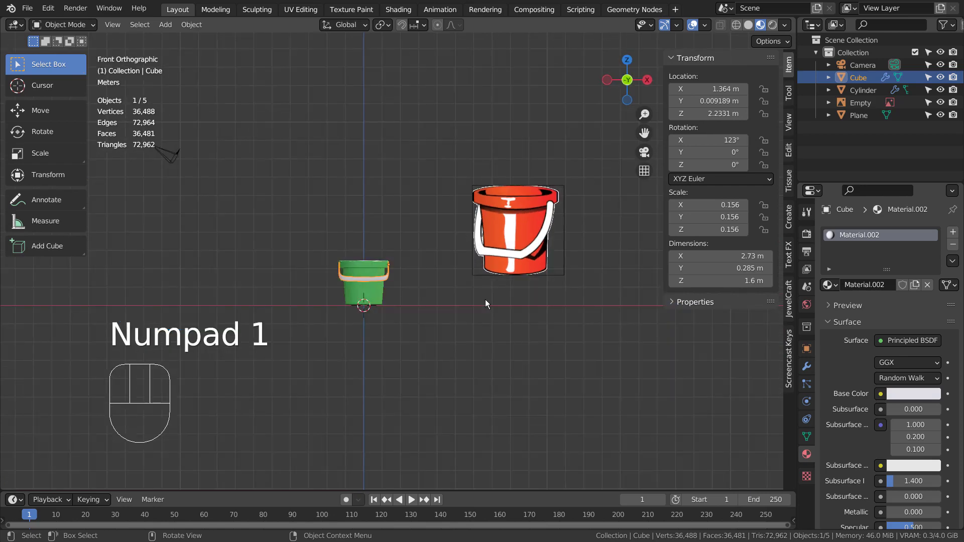
scroll(418, 282, "up", 4)
key("b")
left_click_drag(326, 214, 396, 309)
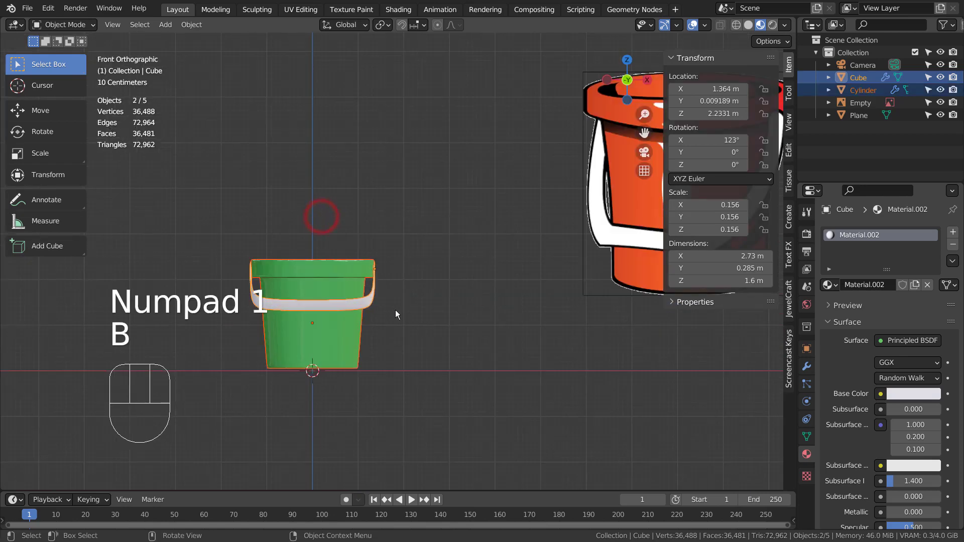
Hide the green bucket parts and add a new cube at the origin
key("h")
key("shift+a")
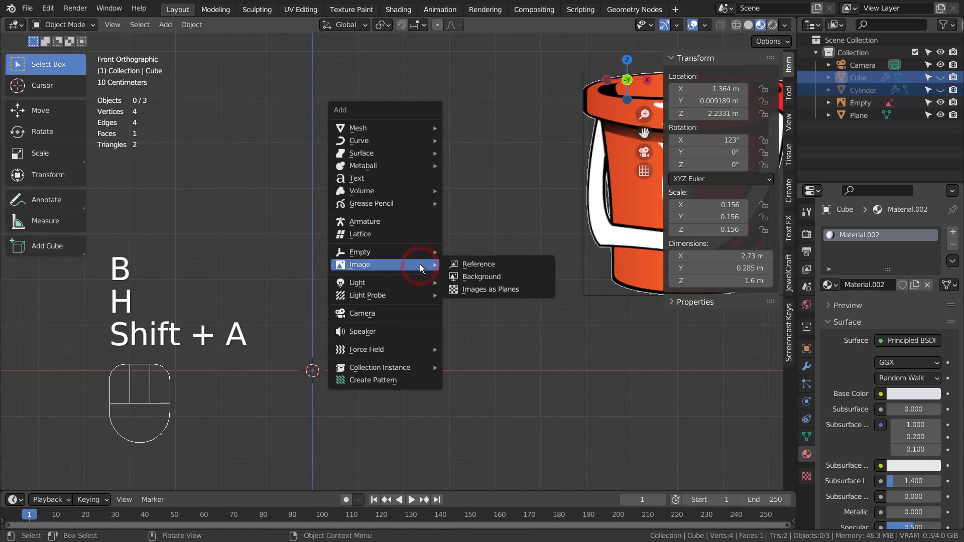
mouse_move(399, 127)
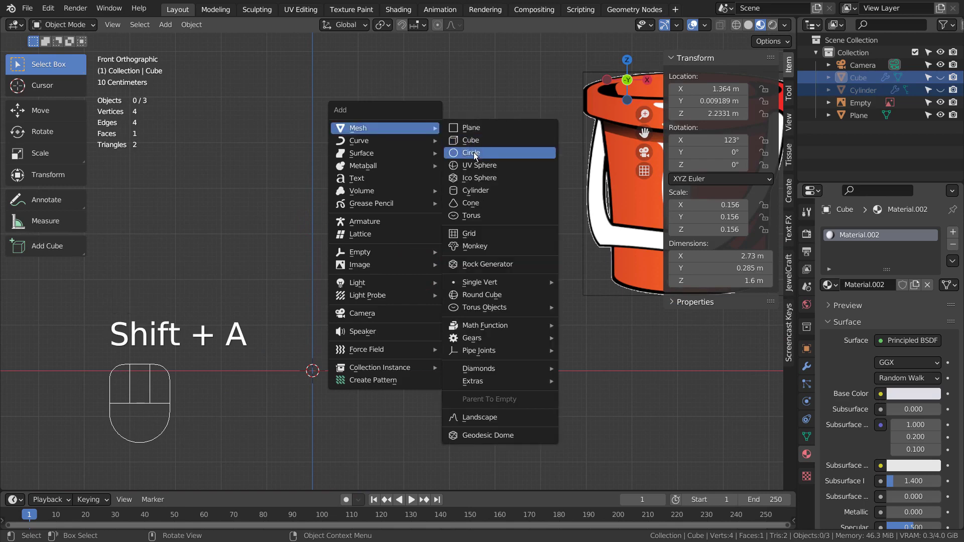
left_click(492, 143)
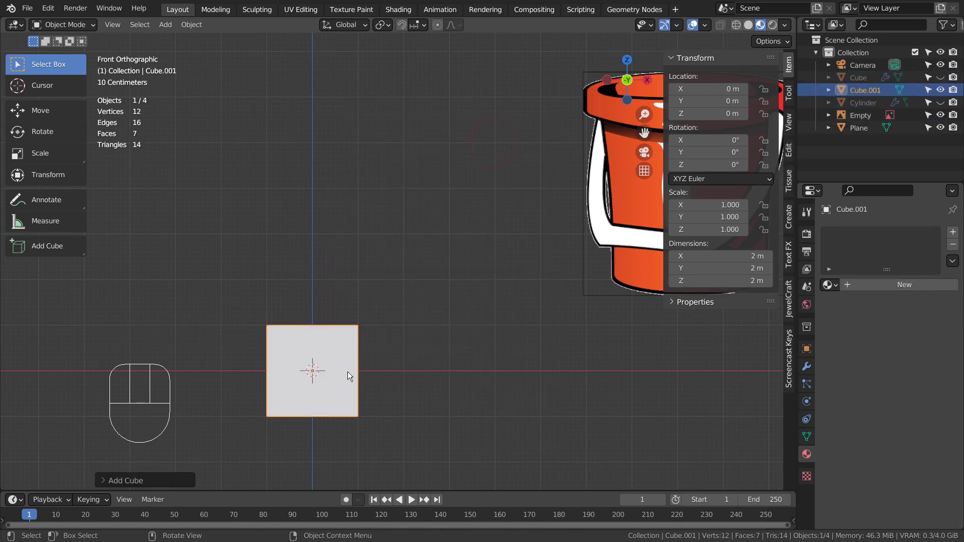
Hide the blue floor plane and give the cube level 3 subdivision
middle_click_drag(368, 352, 417, 363)
left_click(456, 362)
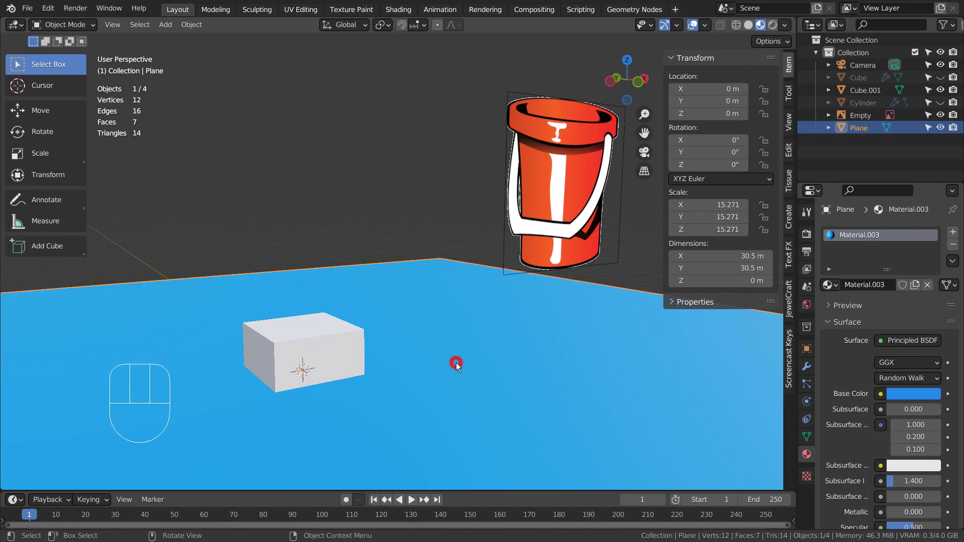
key("h")
left_click(341, 380)
key("ctrl+3")
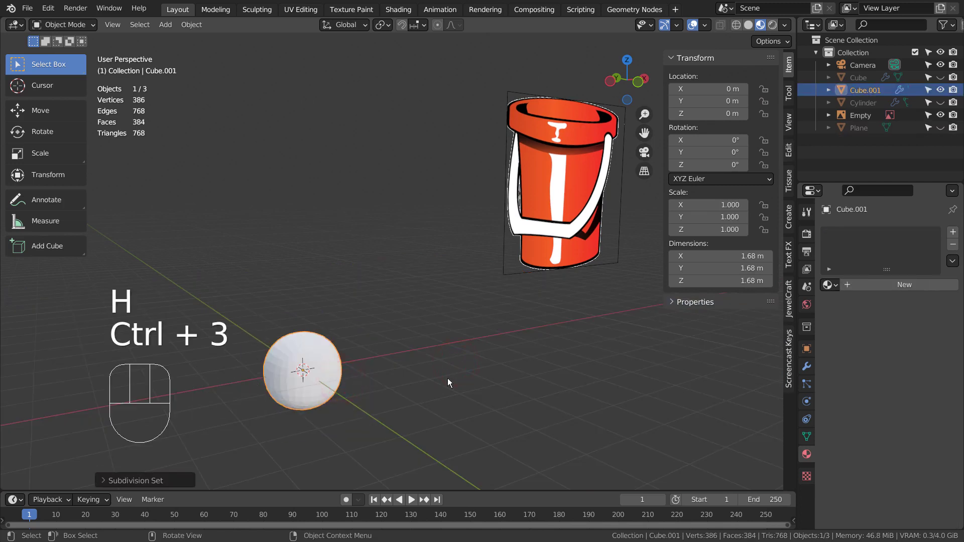
In Edit Mode, add an edge loop near the cube's top and start a second one
key("Tab")
key("ctrl+r")
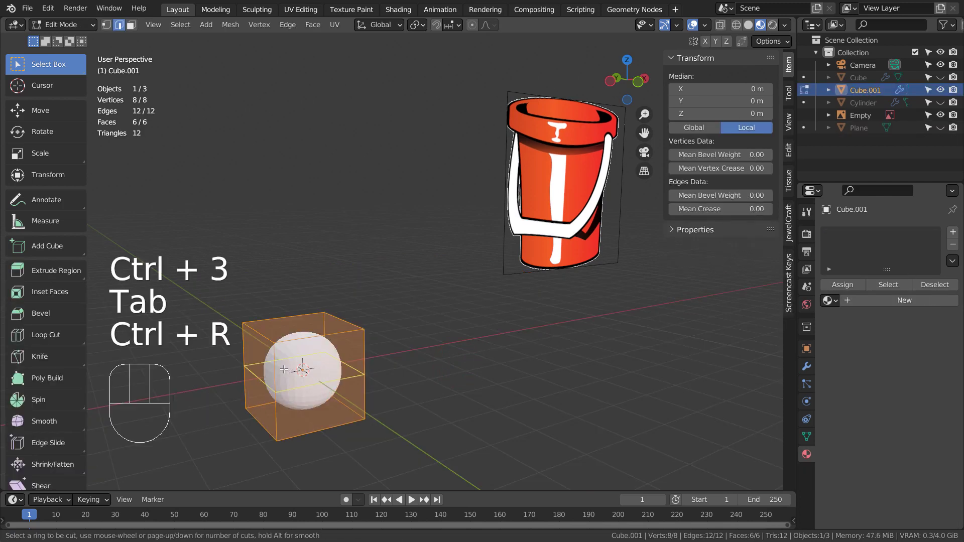
left_click(284, 370)
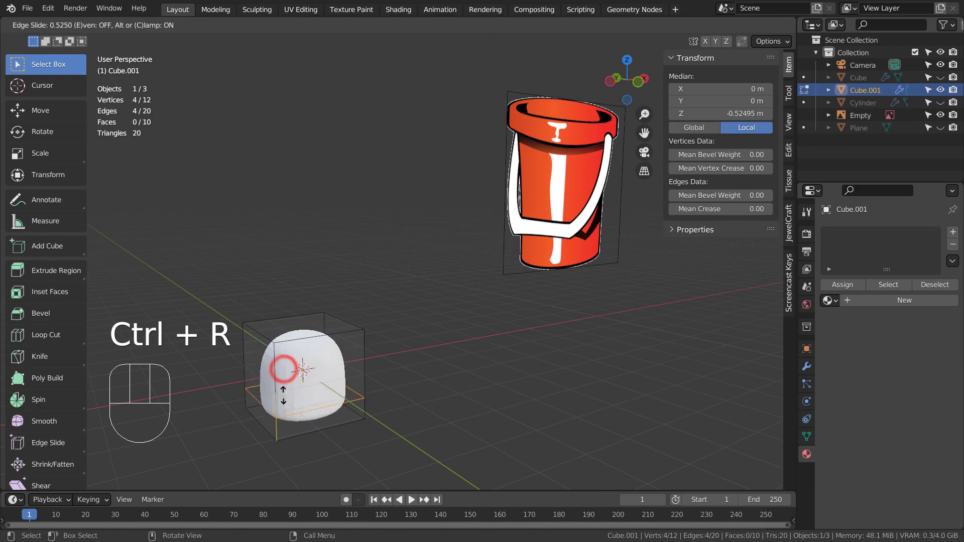
left_click(287, 324)
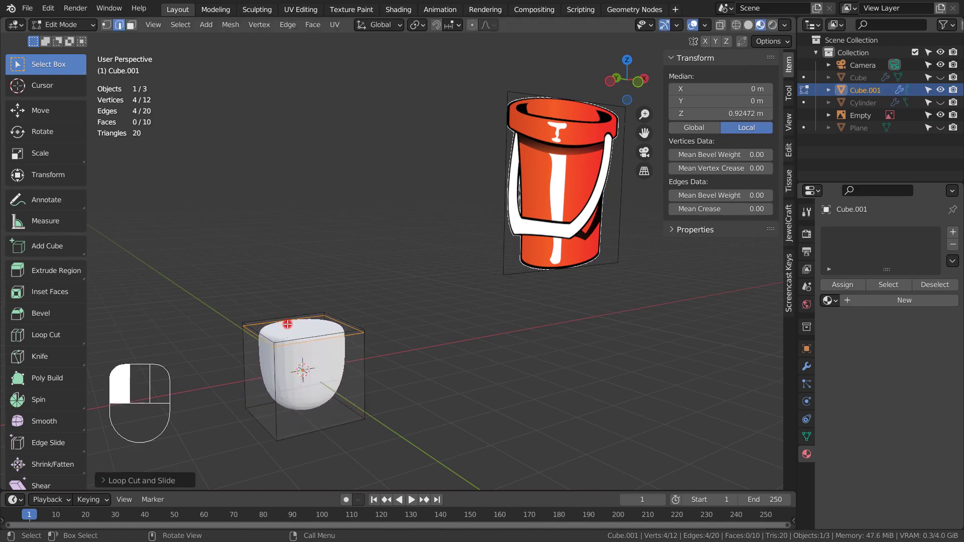
key("ctrl+r")
left_click(272, 363)
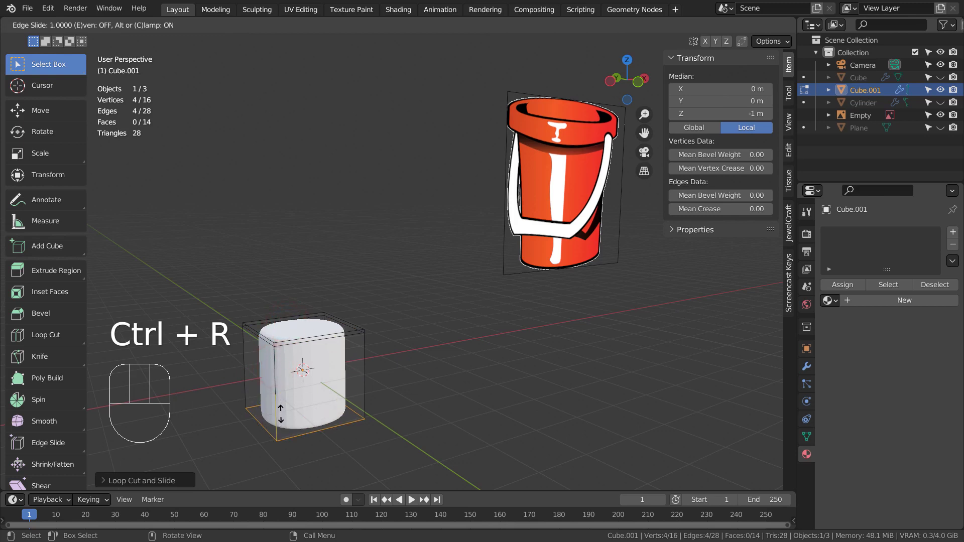
Slide the second edge loop near the bottom, then select the top face
left_click(280, 407)
key("Tab")
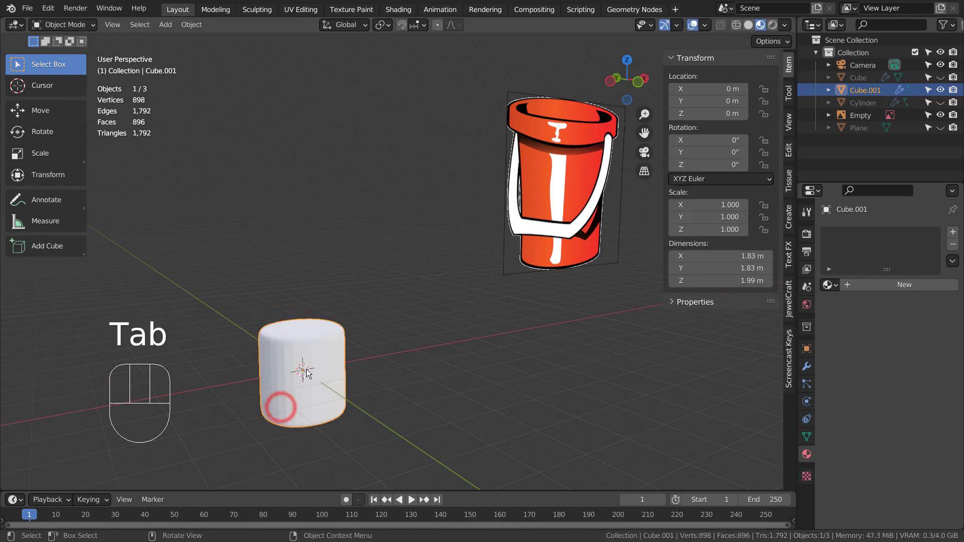
key("Tab")
key("3")
left_click(305, 328)
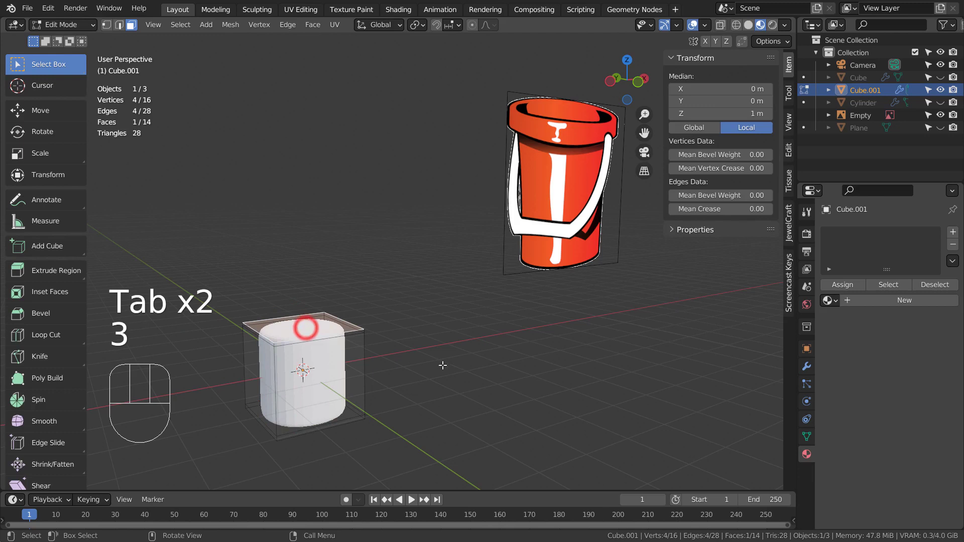
Inset the top face, extrude it down to hollow the bucket, and inset again
key("i")
key("i")
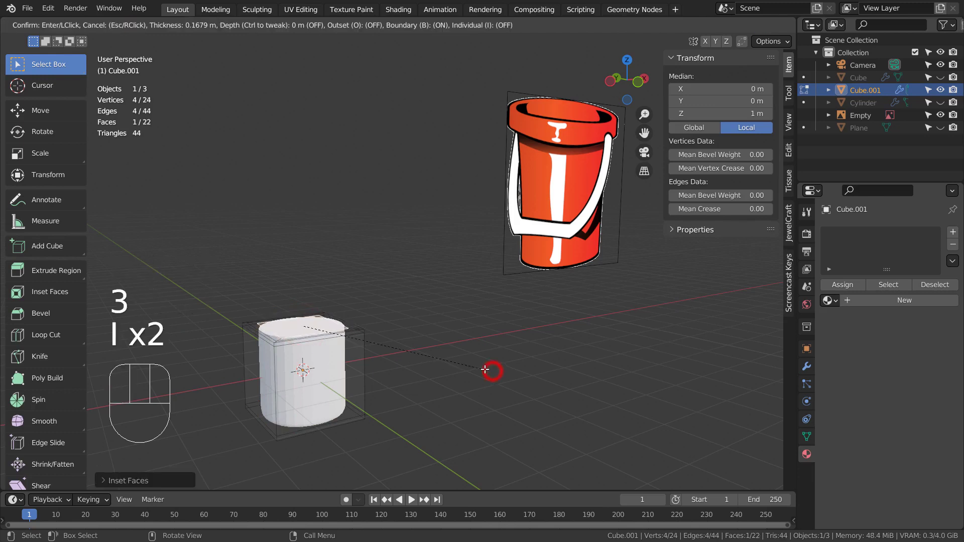
left_click(488, 369)
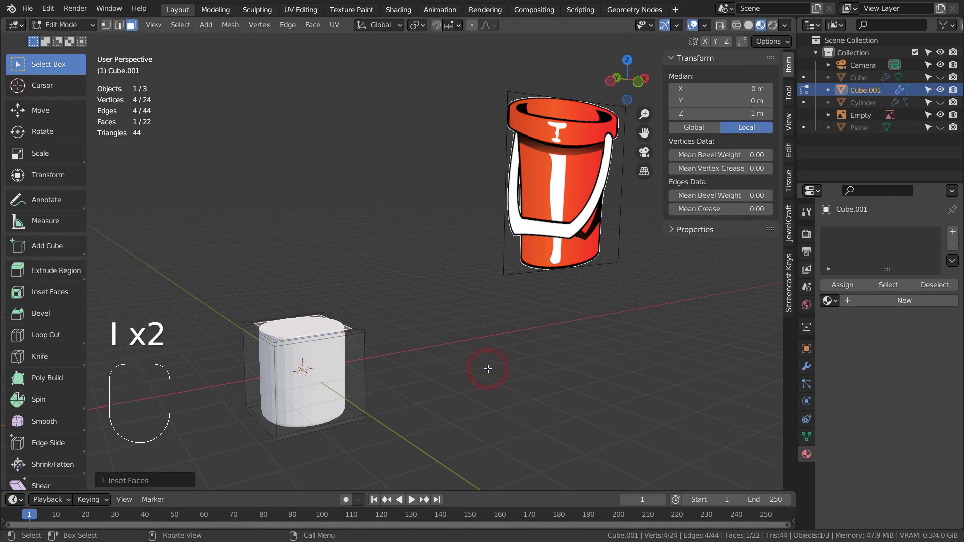
key("e")
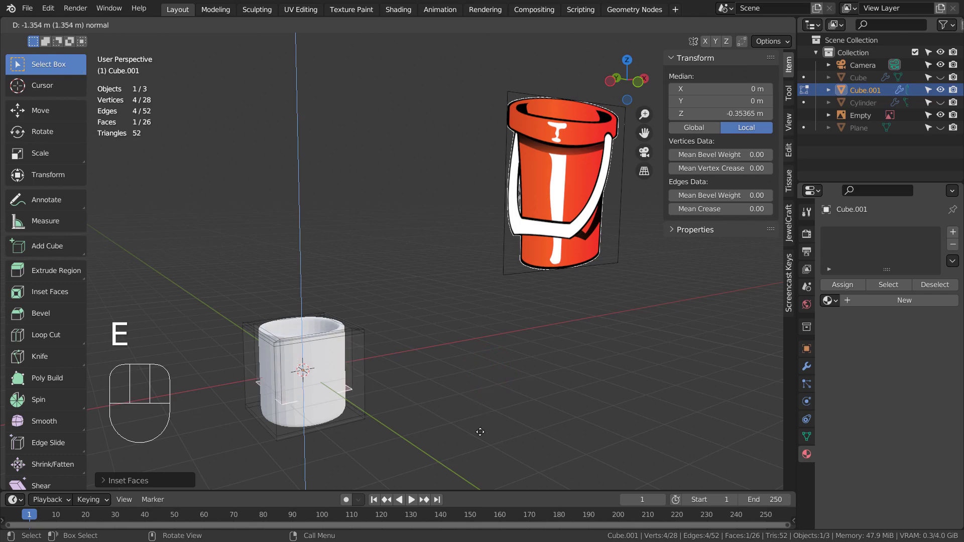
left_click(478, 447)
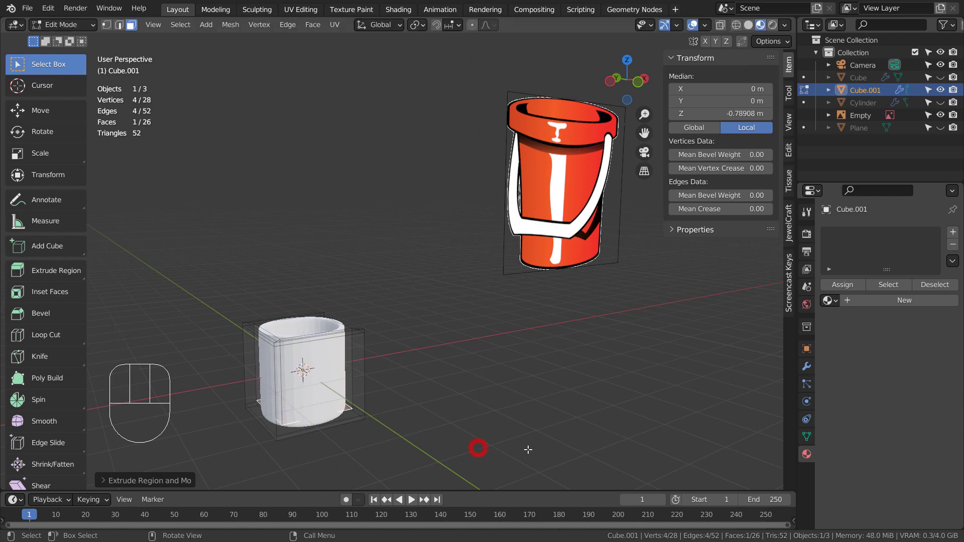
key("i")
left_click(582, 437)
Apply Shade Smooth to the bucket object
key("Tab")
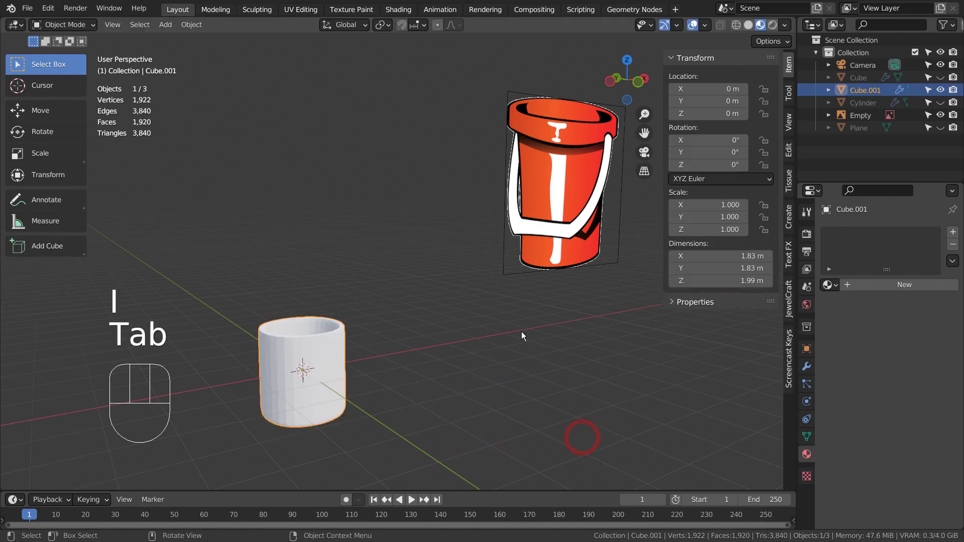
middle_click_drag(521, 332, 416, 259)
right_click(372, 260)
left_click(372, 260)
In front wireframe view, box-select the top rim vertices and scale them outward
scroll(371, 264, "up", 3)
key("Tab")
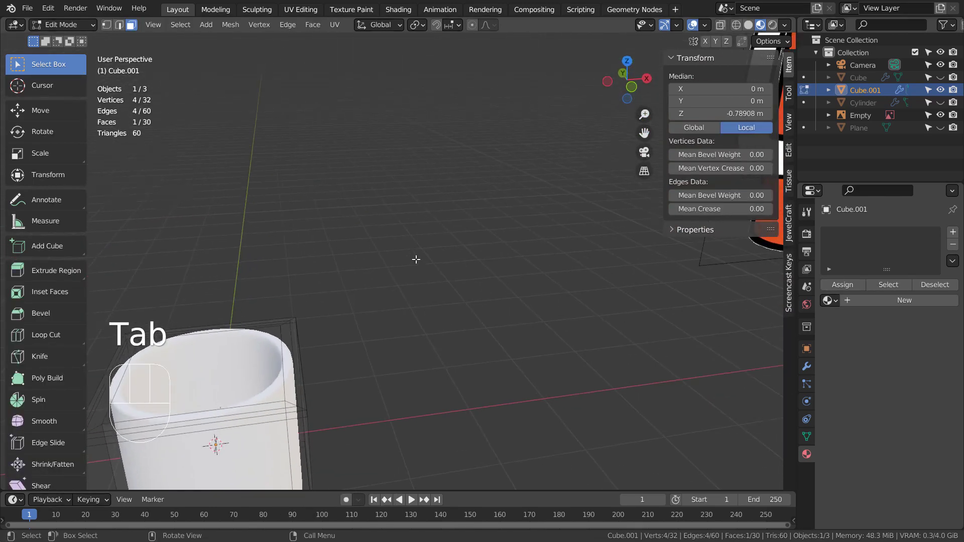
key("KP_1")
key("shift+z")
key("1")
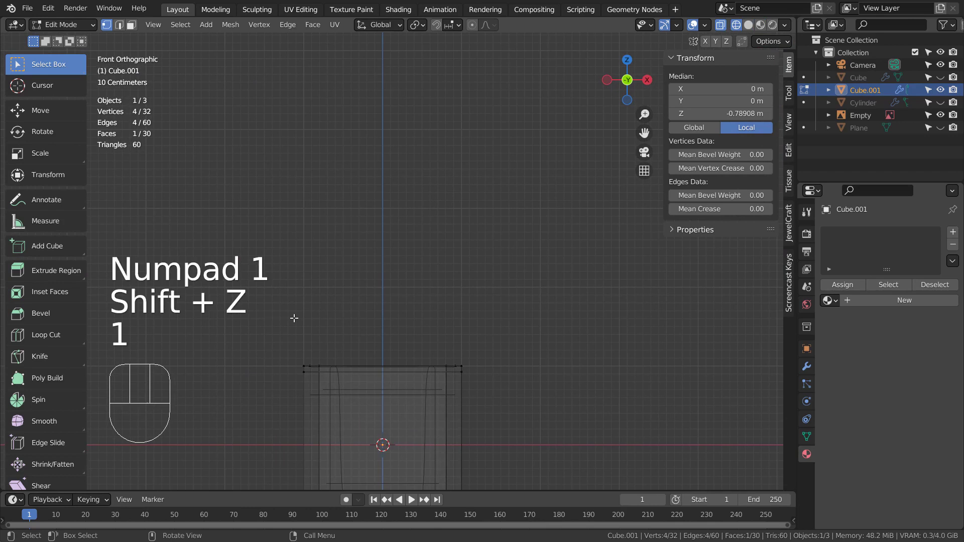
key("b")
left_click_drag(266, 318, 523, 402)
key("s")
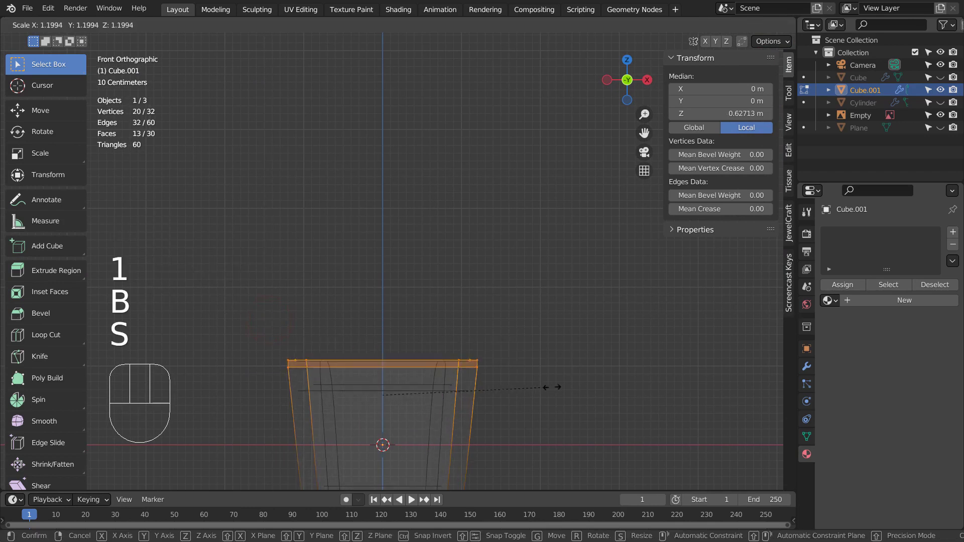
left_click(563, 387)
Return to solid shading and re-enter Edit Mode on the cup
key("Tab")
mouse_move(594, 363)
middle_mouse_down()
mouse_move(596, 378)
mouse_move(547, 366)
mouse_move(600, 358)
middle_mouse_up()
key("shift+z")
scroll(595, 376, "down", 2)
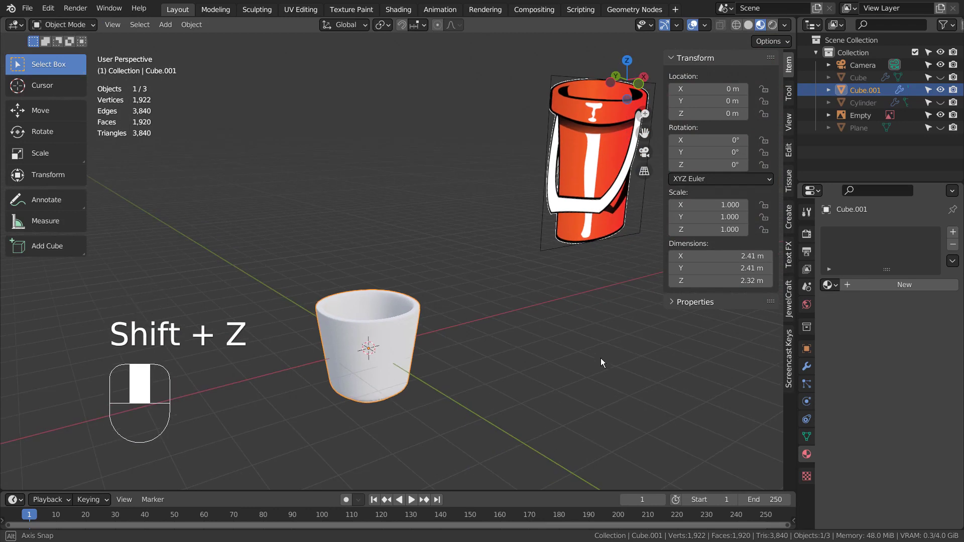
key("Tab")
scroll(400, 346, "up", 2)
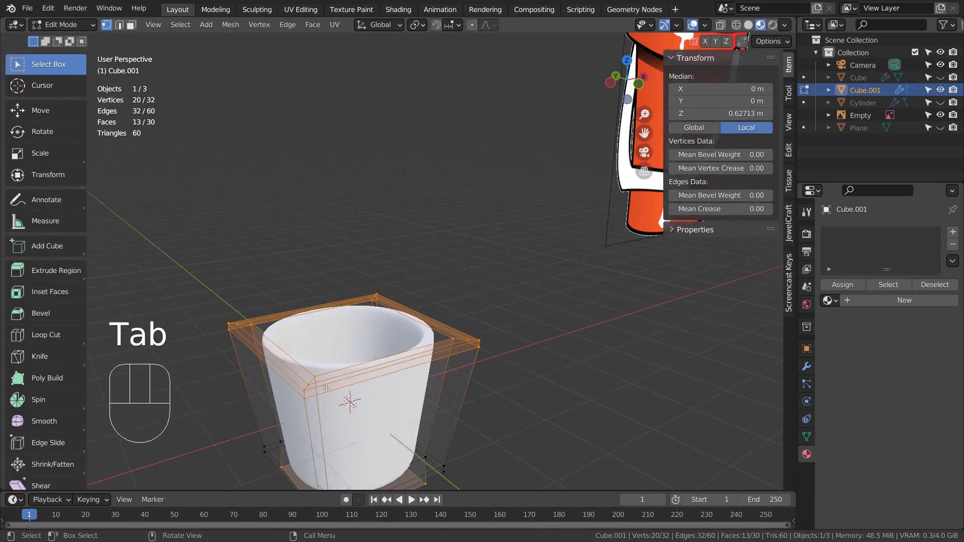
Add an edge loop near the cup's top
key("ctrl+r")
left_click(304, 405)
left_click(303, 363)
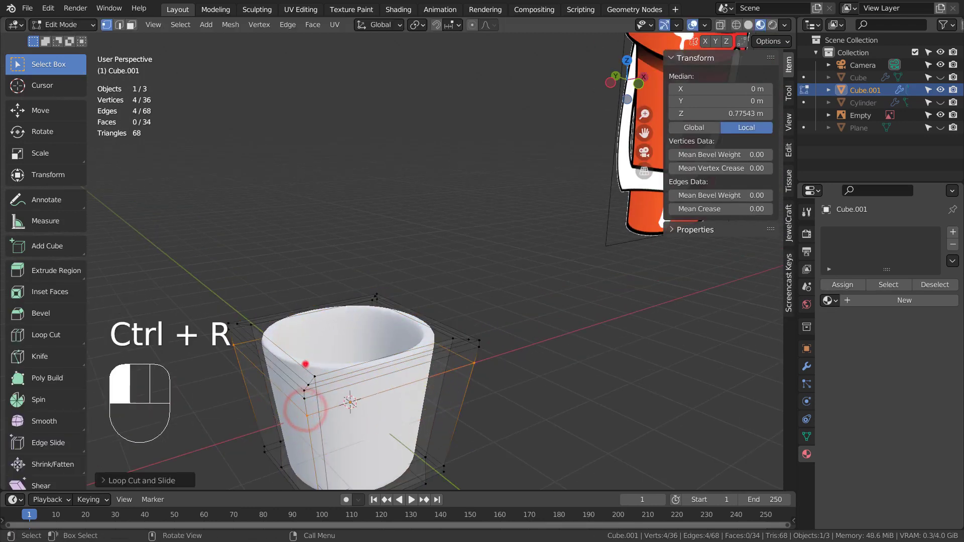
Select the two upper face rings and Extrude Along Normals to form a thick flange
key("2")
key("3")
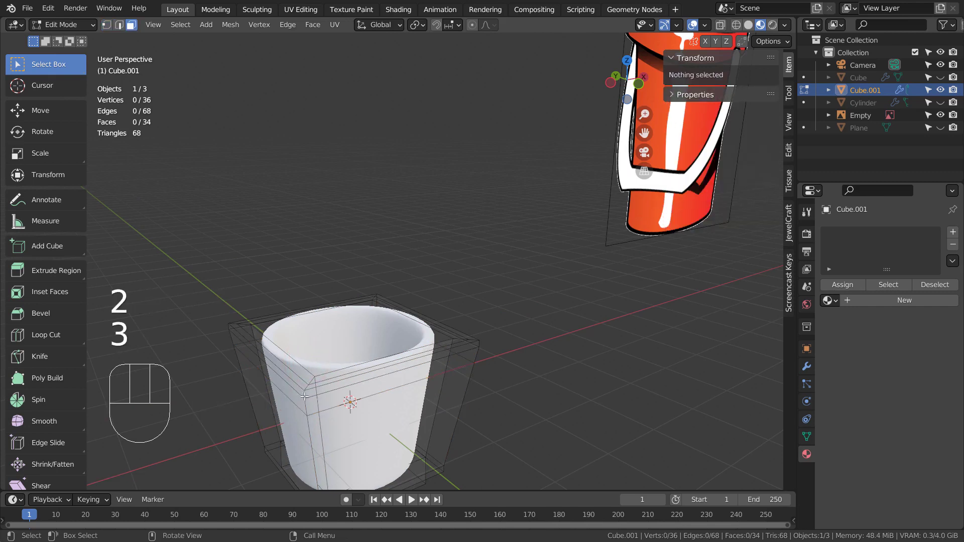
left_click(303, 396, "alt")
left_click(308, 404, "alt+shift")
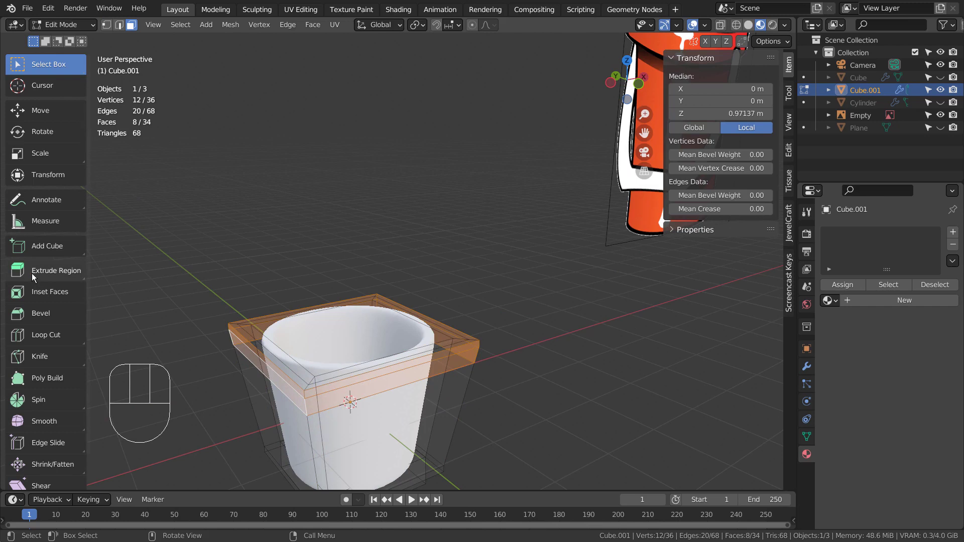
left_click_drag(31, 273, 49, 272)
left_click_drag(75, 347, 74, 355)
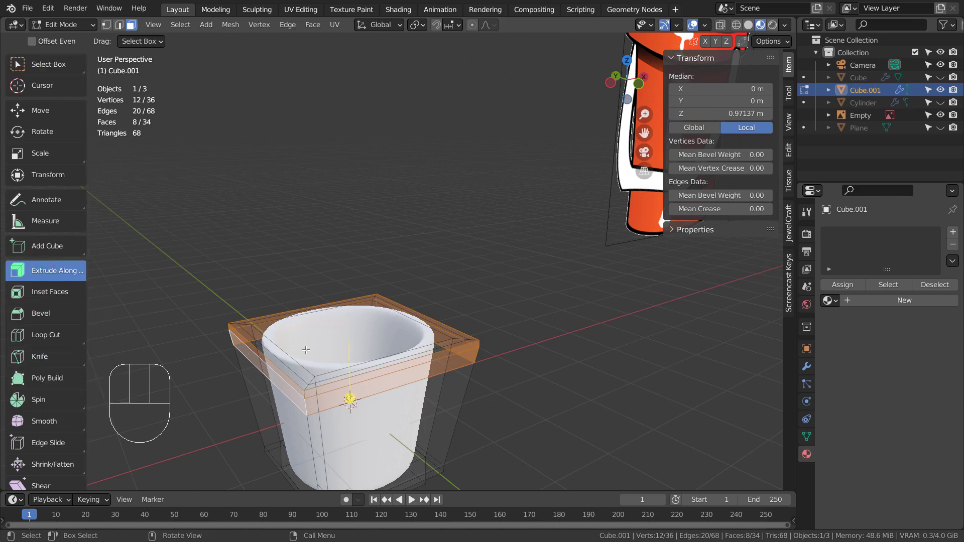
left_click_drag(347, 396, 349, 393)
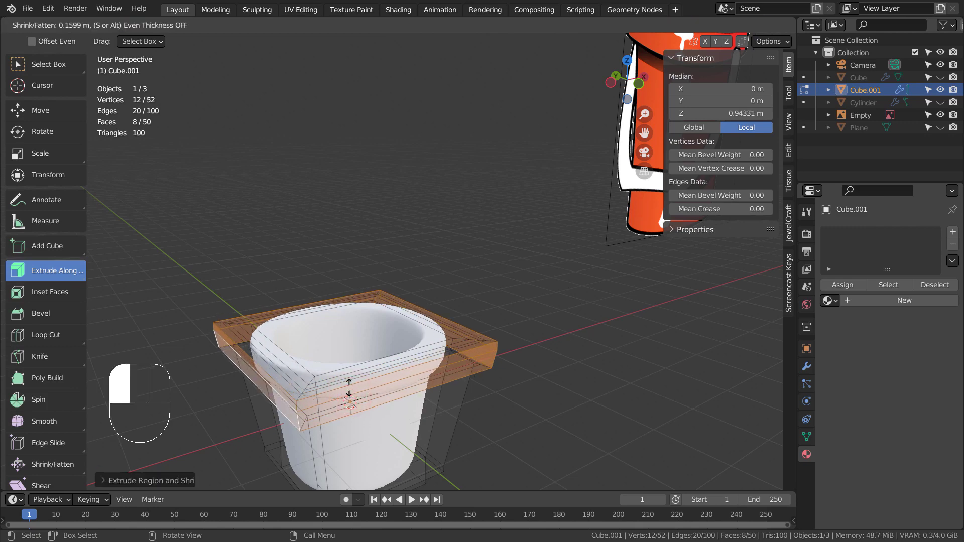
key("Tab")
middle_click_drag(567, 411, 459, 351)
scroll(556, 387, "down", 5)
Delete the cup object
key("alt+a")
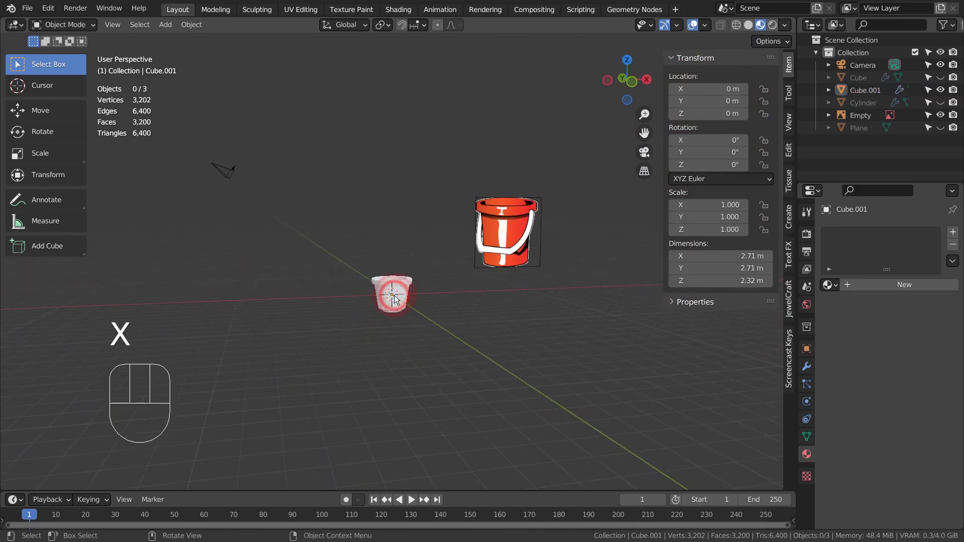
left_click(396, 293)
key("x")
left_click(394, 287)
Add a new mesh cylinder to the scene
key("shift+a")
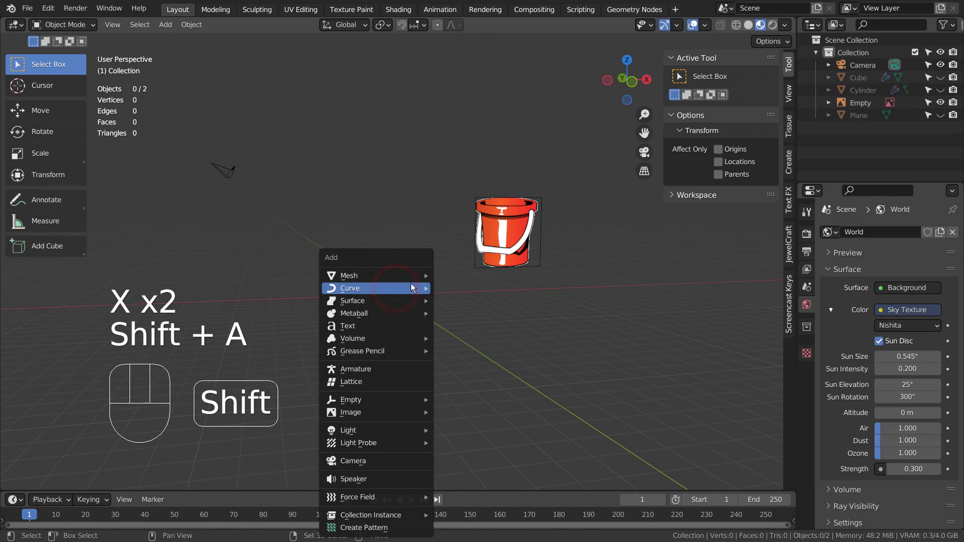
mouse_move(411, 287)
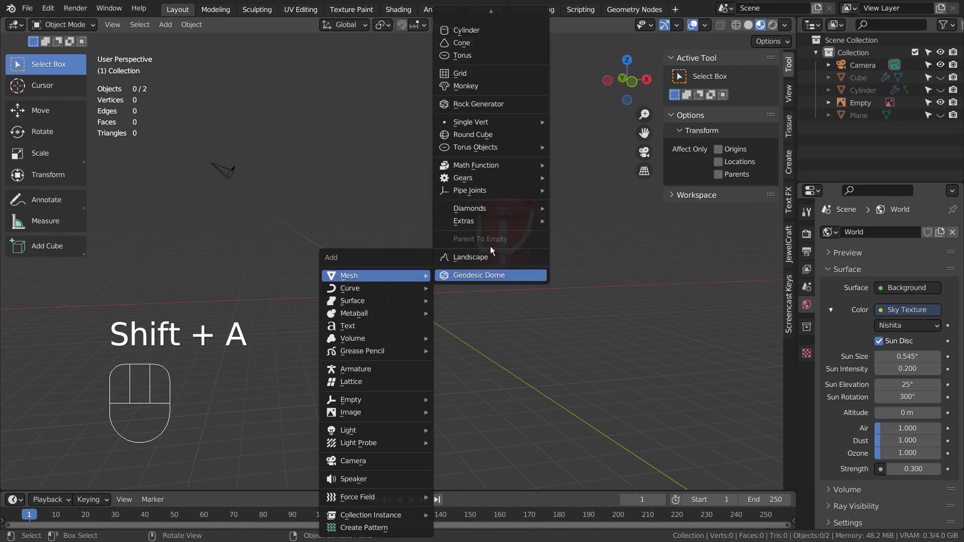
left_click(493, 71)
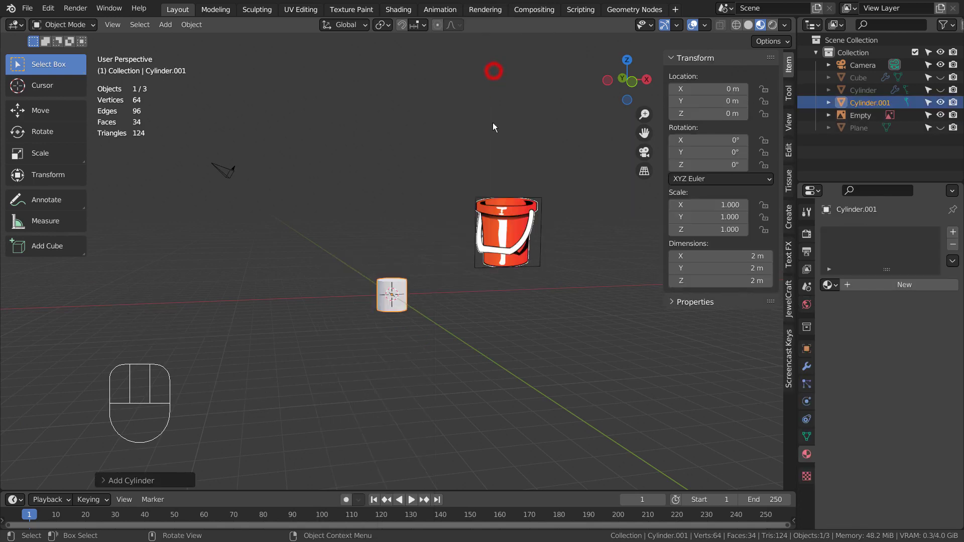
scroll(501, 349, "up", 6)
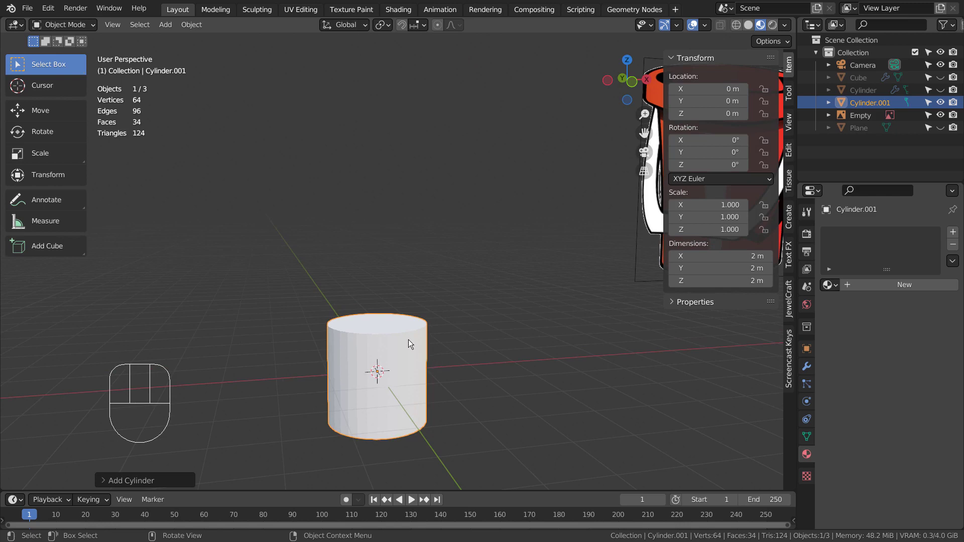
Scale up the cylinder's top face so it tapers like a bucket
key("Tab")
left_click(378, 321)
key("s")
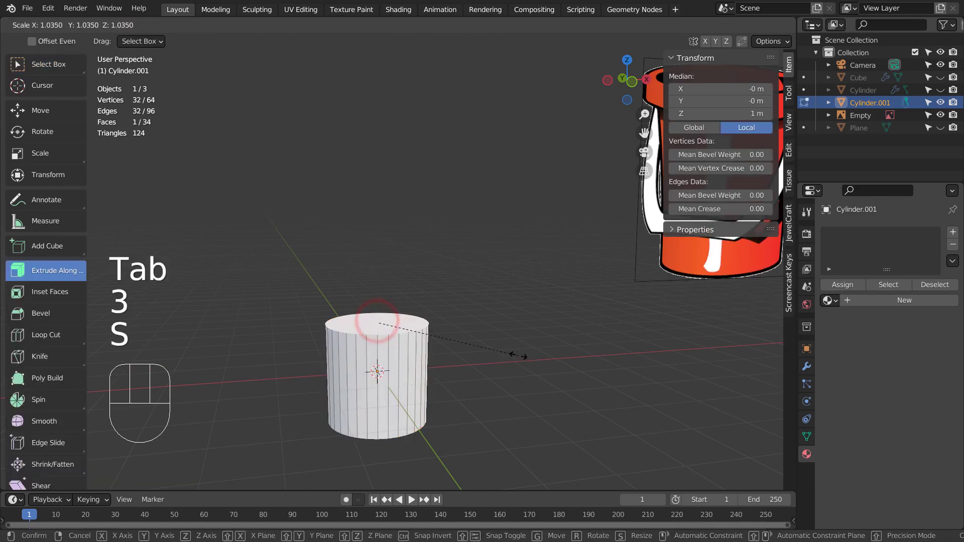
left_click(566, 356)
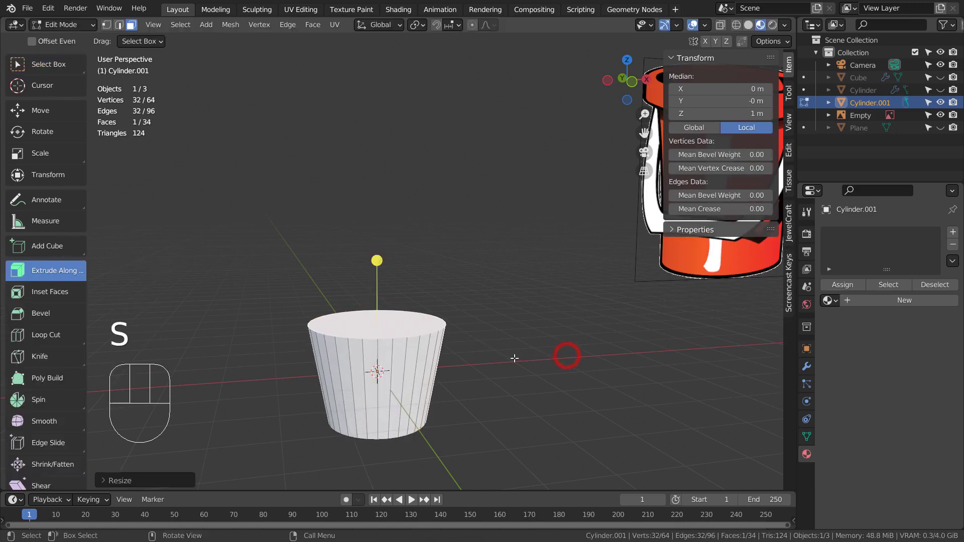
key("Tab")
scroll(531, 365, "down", 4)
scroll(533, 365, "up", 3)
key("Tab")
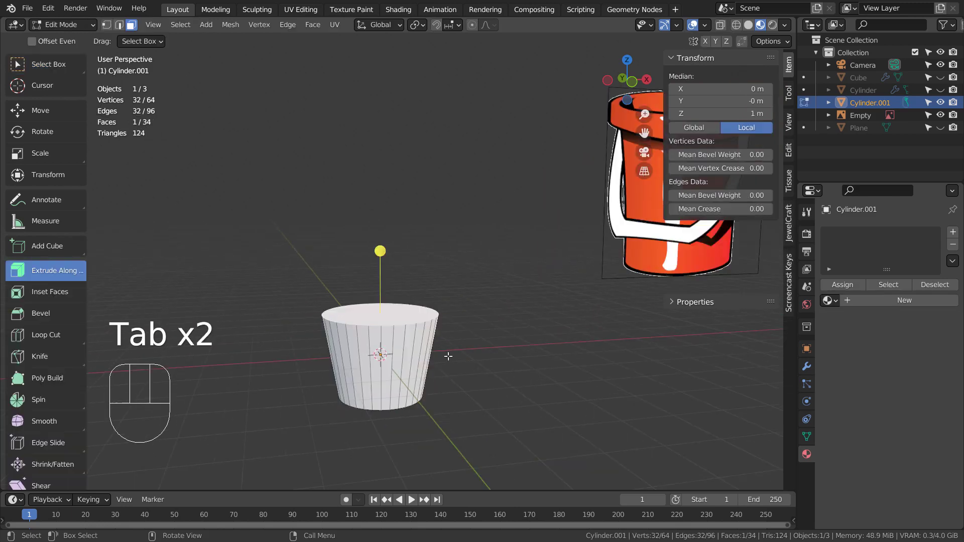
Extrude the top face up, inset it for a rim, and push it down into a hollow
key("e")
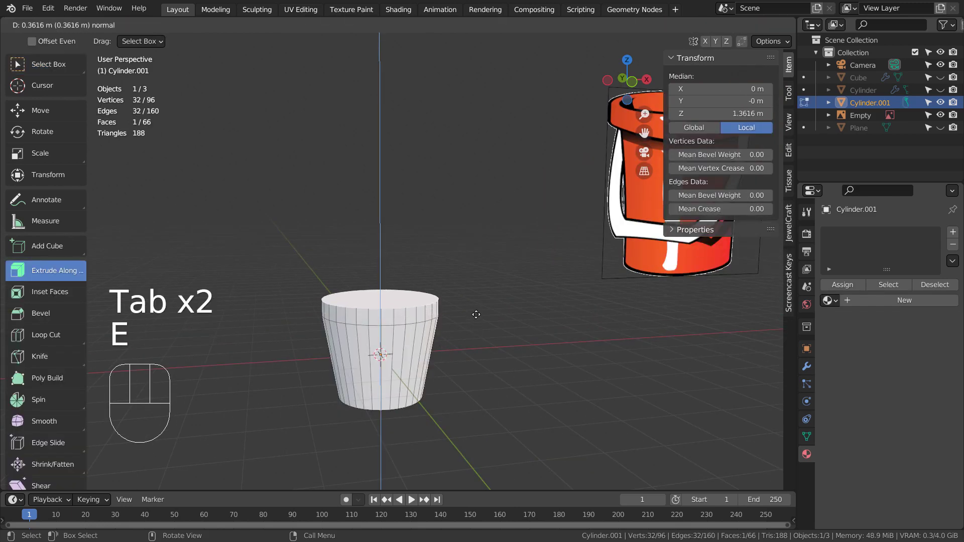
left_click(476, 314)
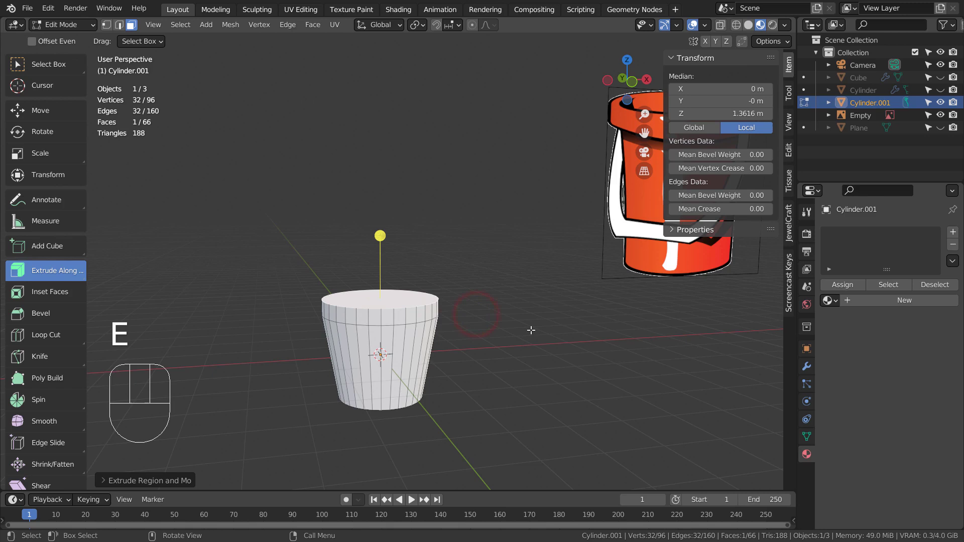
key("i")
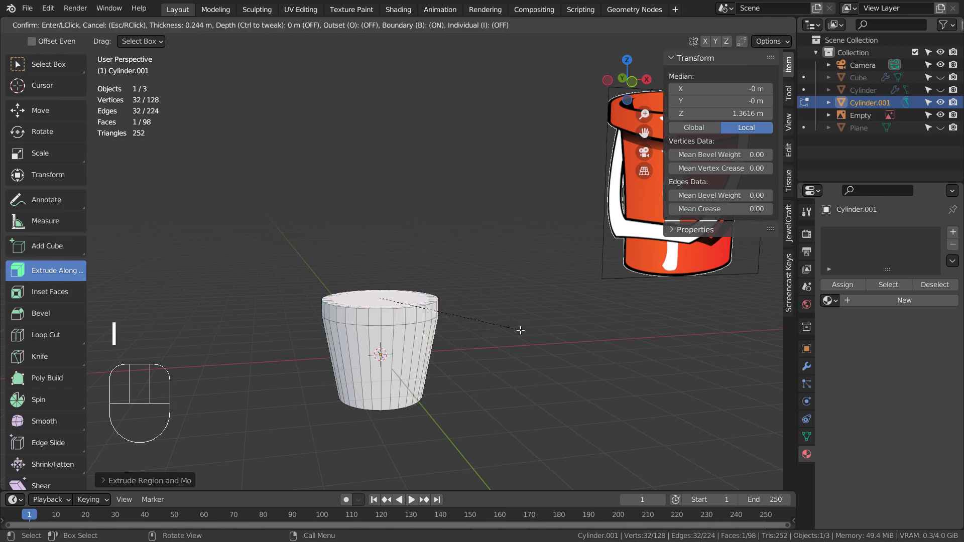
left_click(520, 329)
key("e")
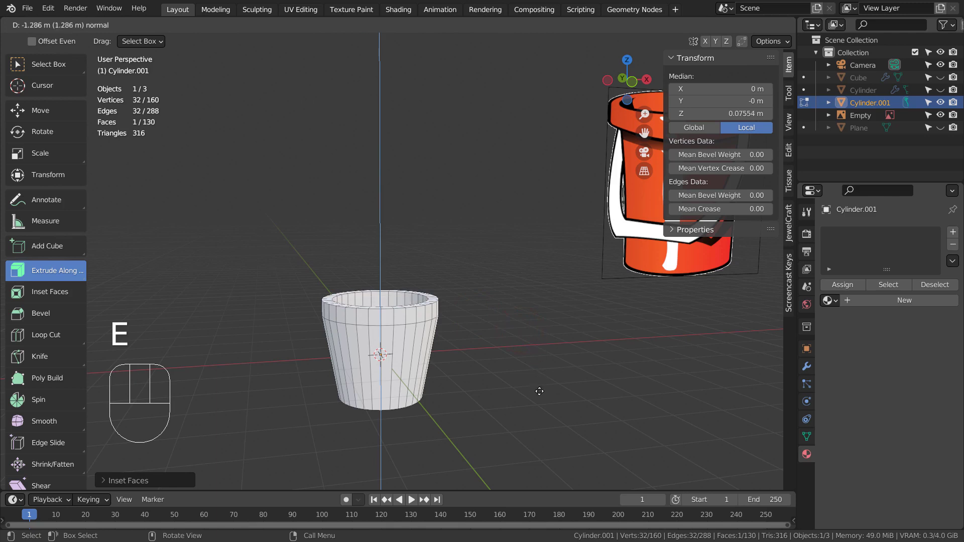
left_click(538, 419)
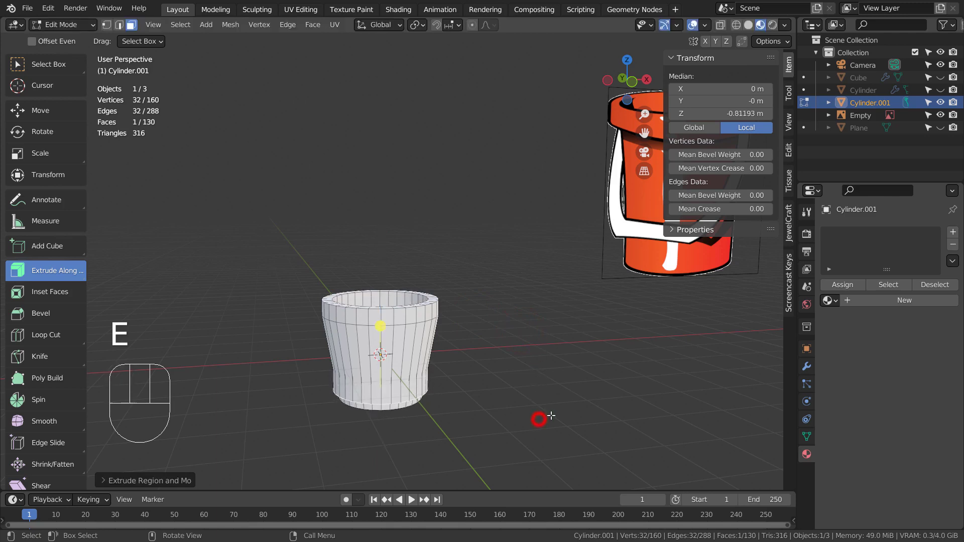
Narrow the inner floor, then select the ring of faces around the top
key("s")
left_click(510, 414)
key("Tab")
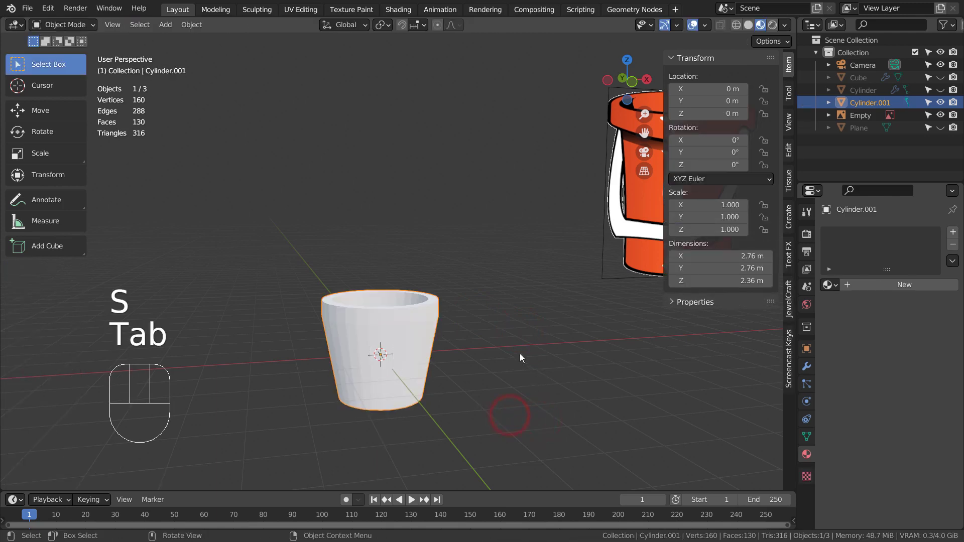
scroll(440, 338, "up", 3)
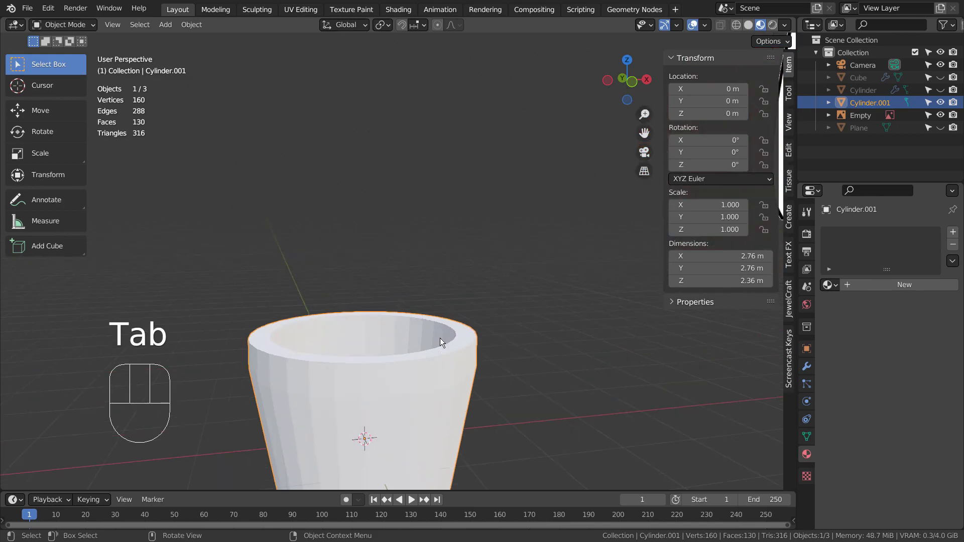
key("Tab")
key("3")
left_click(453, 364, "alt")
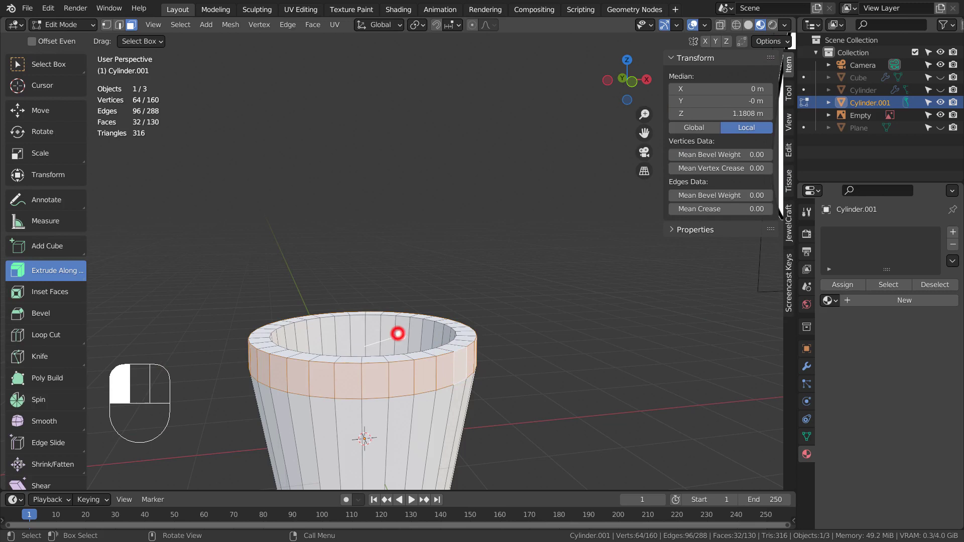
Smooth the cup with level 3 subdivision
key("Tab")
scroll(532, 354, "down", 3)
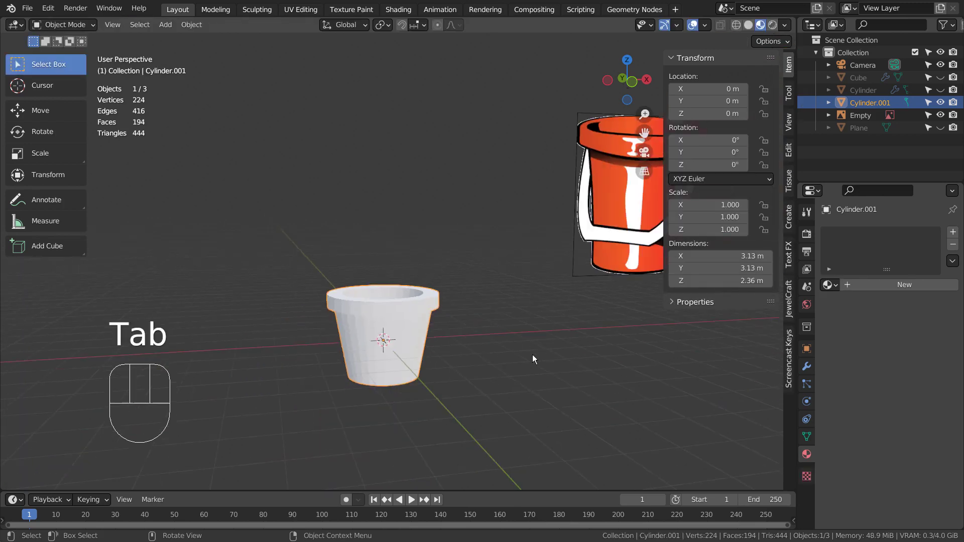
middle_click_drag(532, 354, 534, 374)
scroll(534, 375, "down", 3)
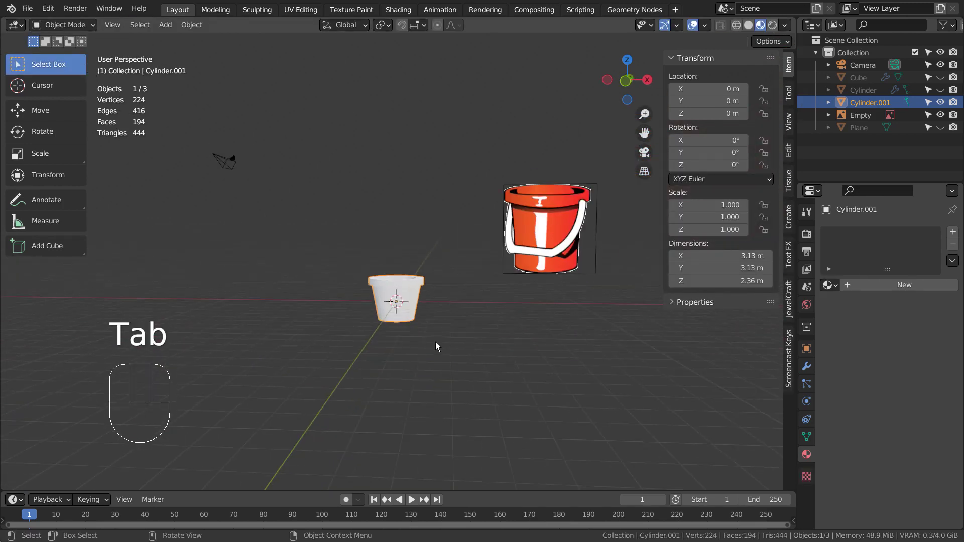
scroll(437, 349, "up", 6)
key("ctrl+3")
Add an edge loop near the cup's base
key("Tab")
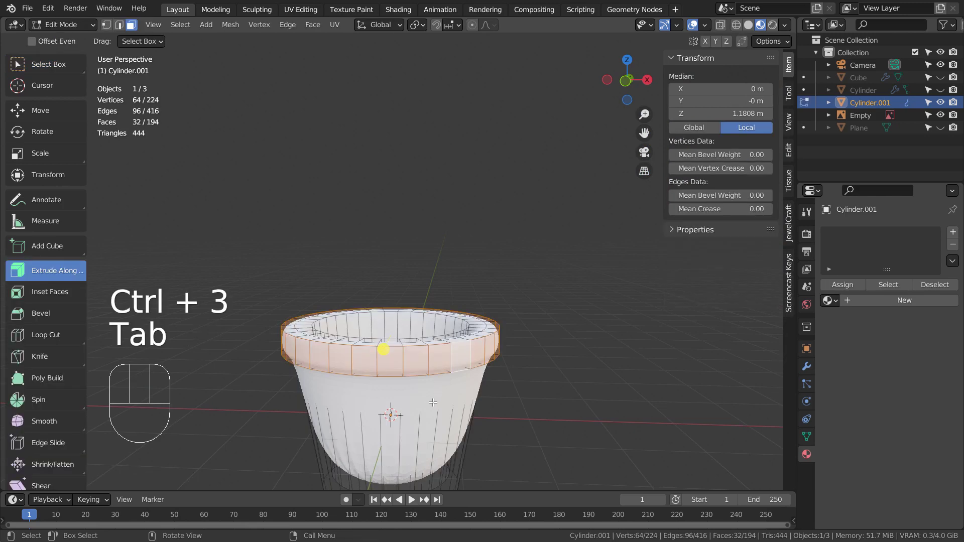
middle_click_drag(408, 422, 418, 345, "shift")
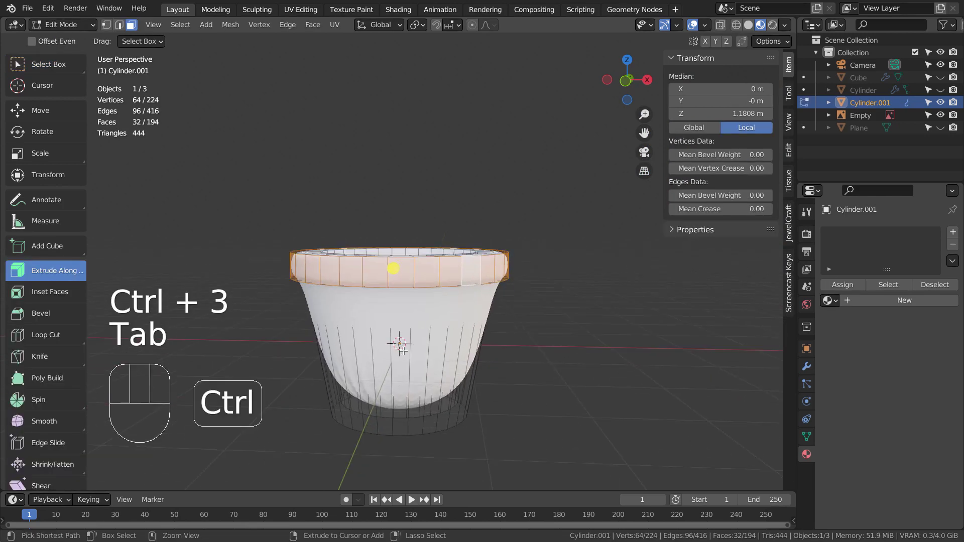
key("ctrl+r")
left_click(408, 351)
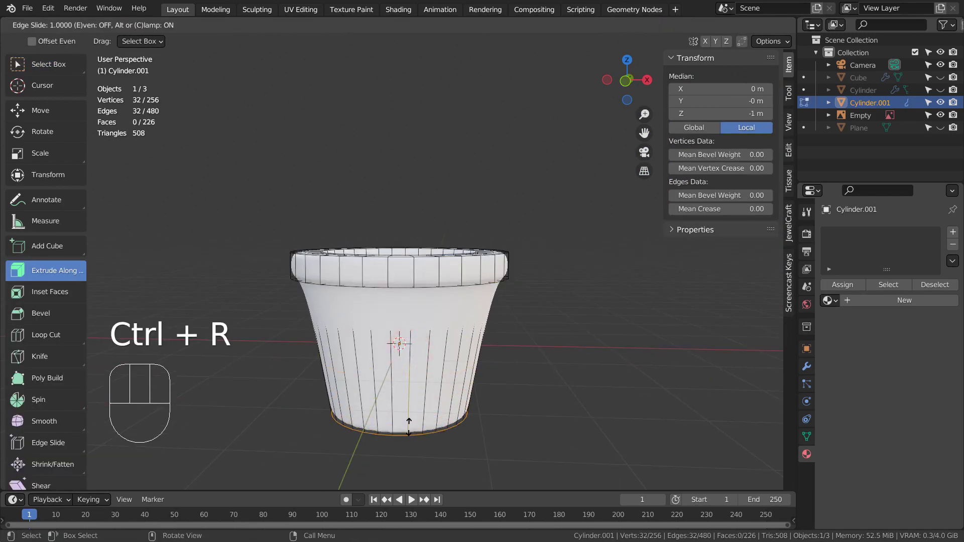
left_click(409, 421)
Inset the cup's bottom face
middle_click_drag(409, 421, 394, 429)
key("3")
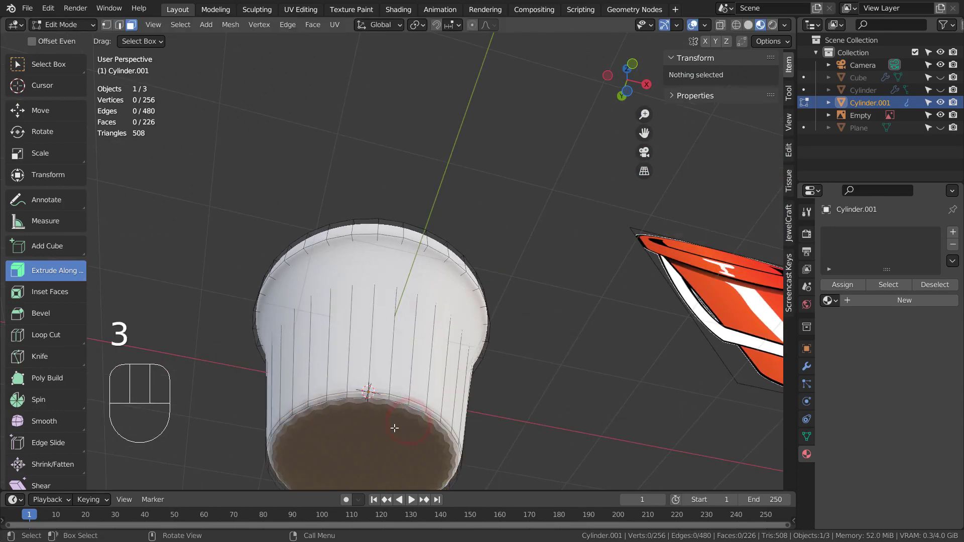
key("i")
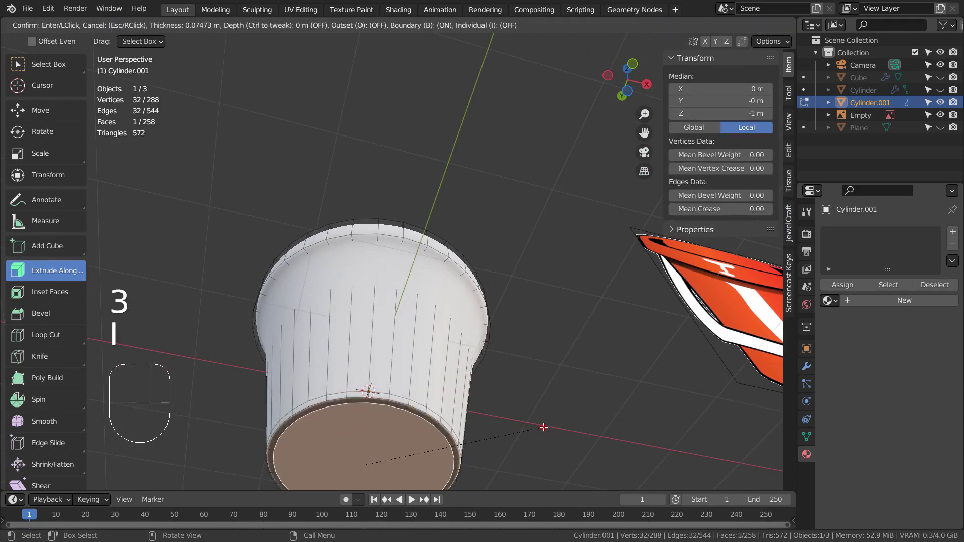
left_click(544, 425)
Add another edge loop around the cup body just below the rim
key("Tab")
middle_click_drag(569, 333, 538, 423)
key("Tab")
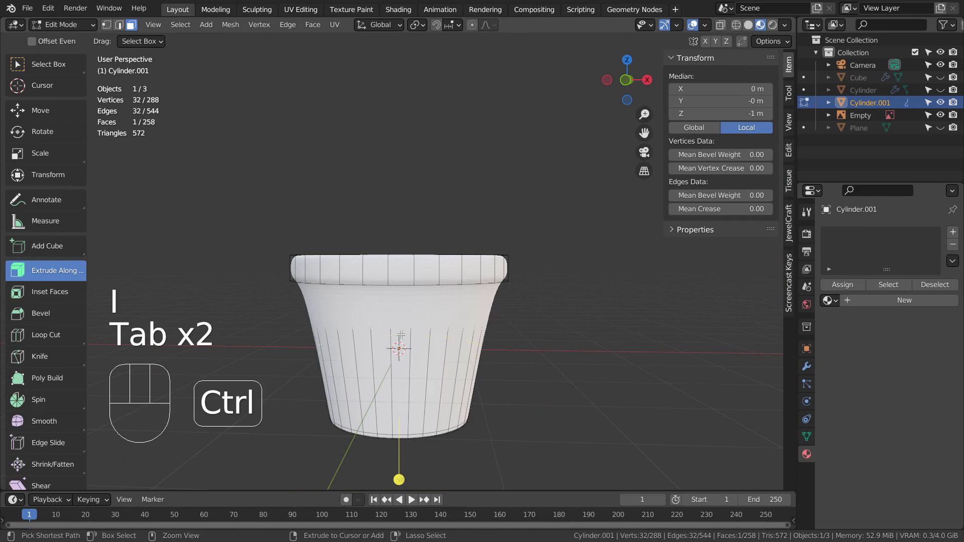
key("ctrl+r")
left_click(399, 334)
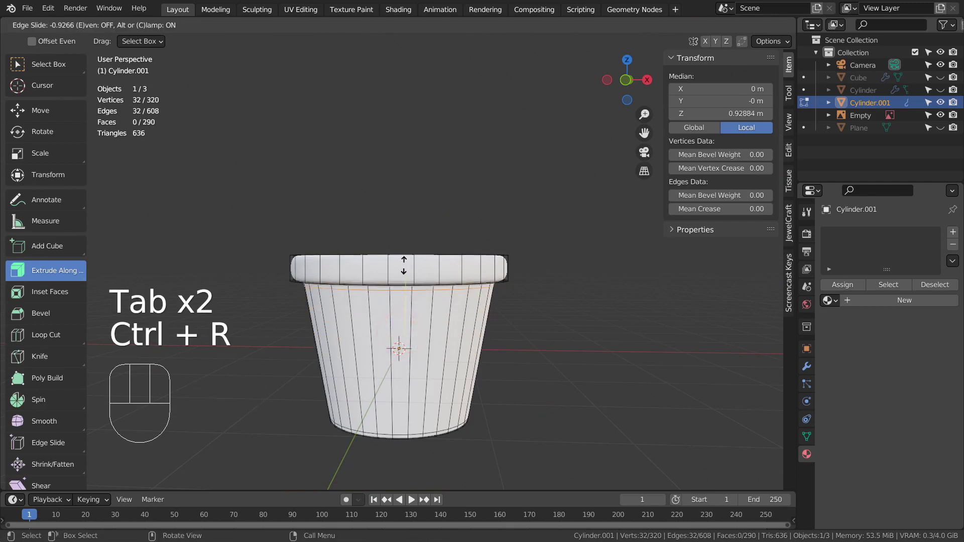
left_click(401, 262)
key("Tab")
Apply Shade Smooth to the pot
middle_click_drag(418, 273, 465, 262)
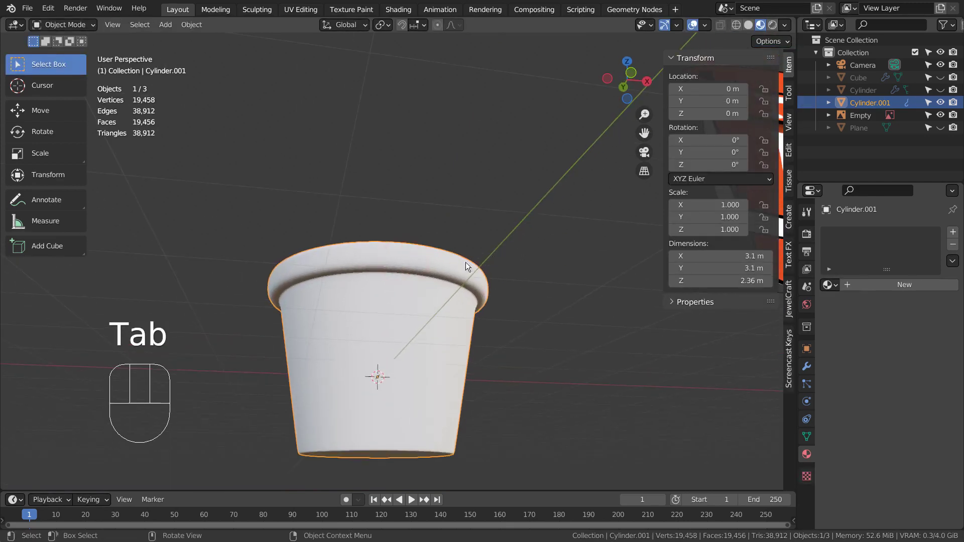
right_click(435, 272)
left_click(435, 272)
scroll(436, 272, "up", 3)
Bevel the rim's outer edge loop with 2 segments
key("Tab")
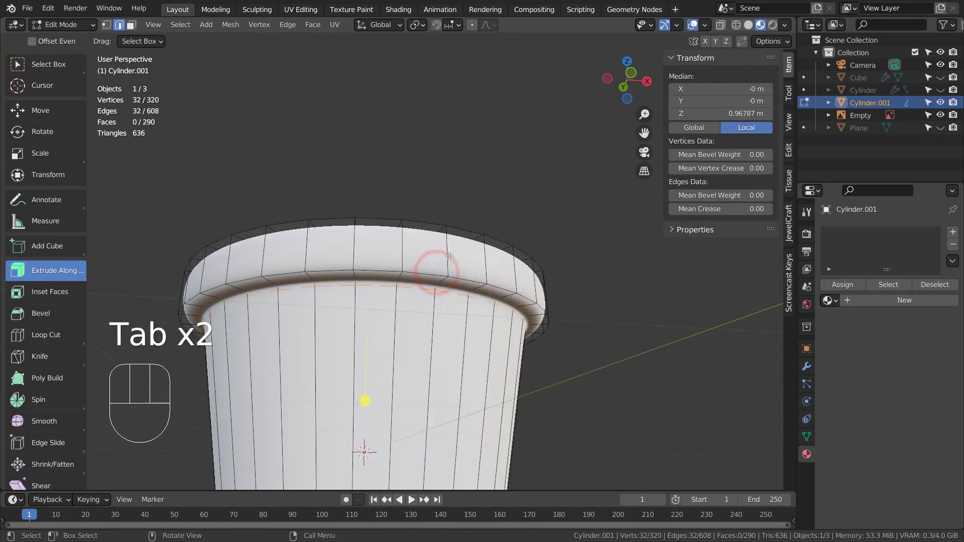
key("2")
left_click(321, 269, "alt")
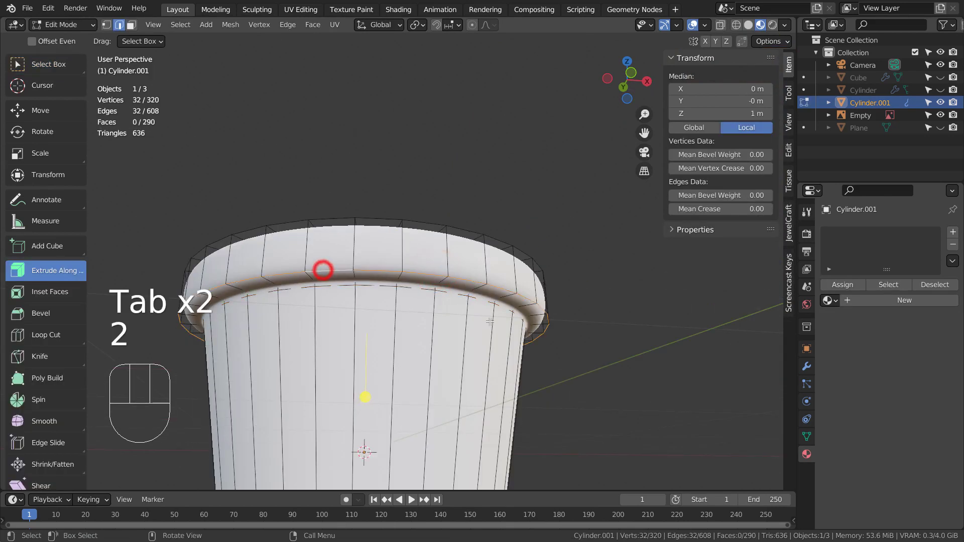
key("ctrl+b")
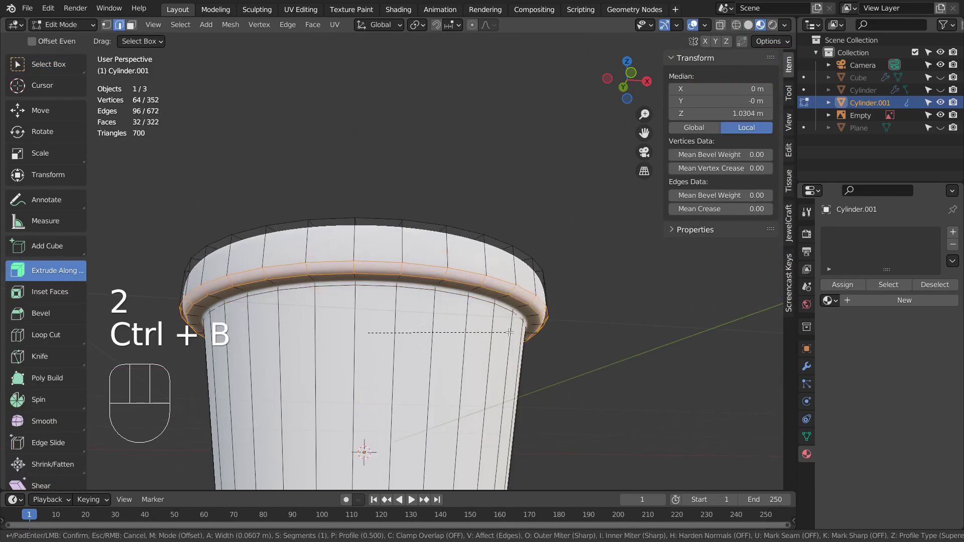
scroll(508, 332, "up", 1)
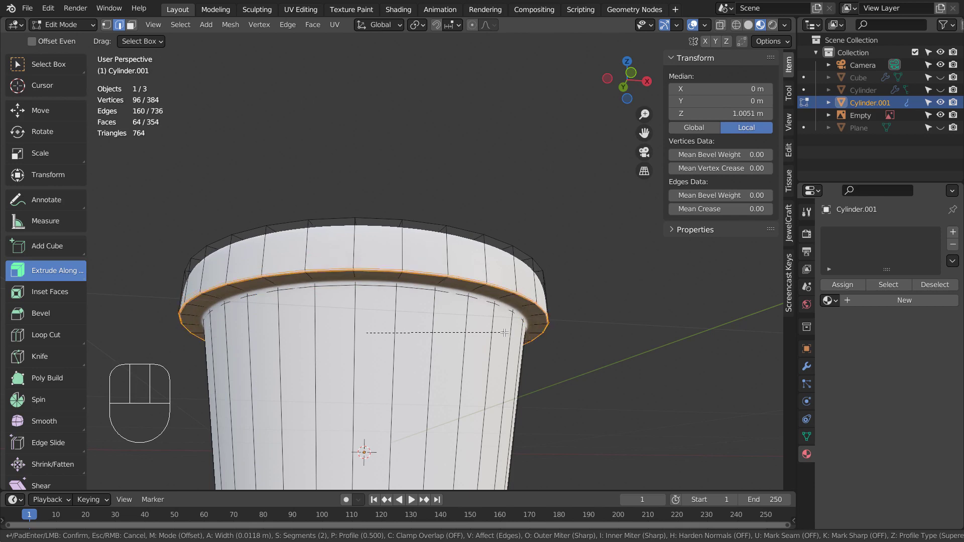
left_click(504, 333)
key("Tab")
Bevel the rim's upper edge loop
middle_click_drag(529, 299, 507, 278)
key("Tab")
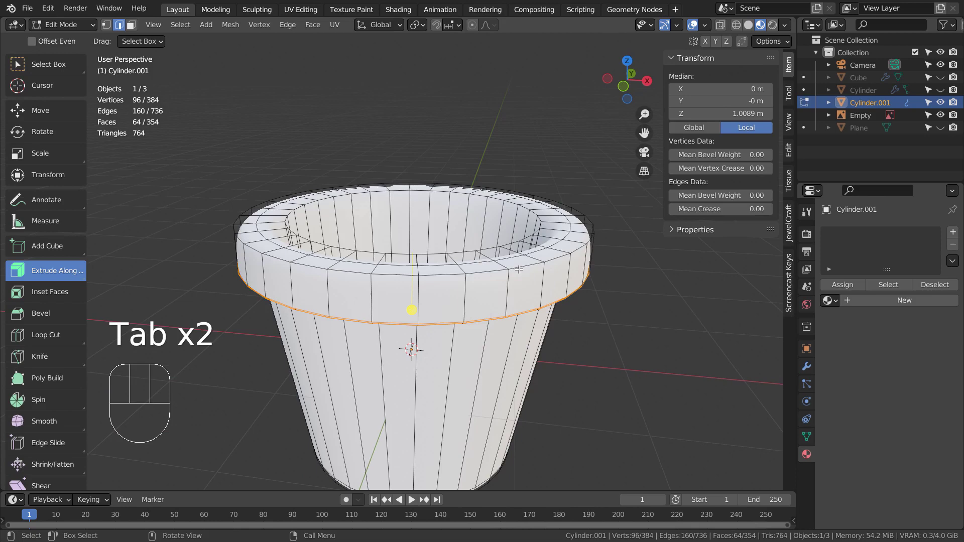
left_click(518, 270, "alt")
key("ctrl+b")
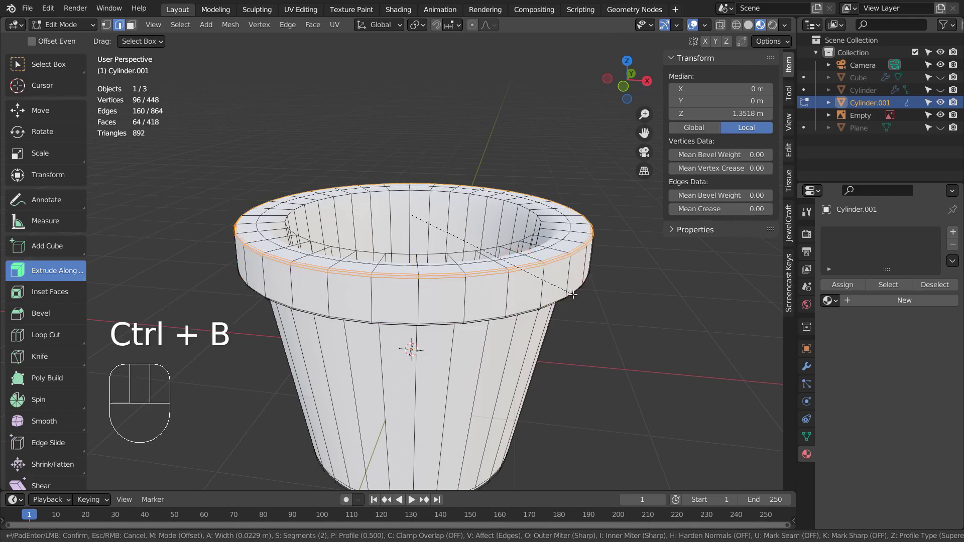
left_click(572, 294)
key("Tab")
key("Tab")
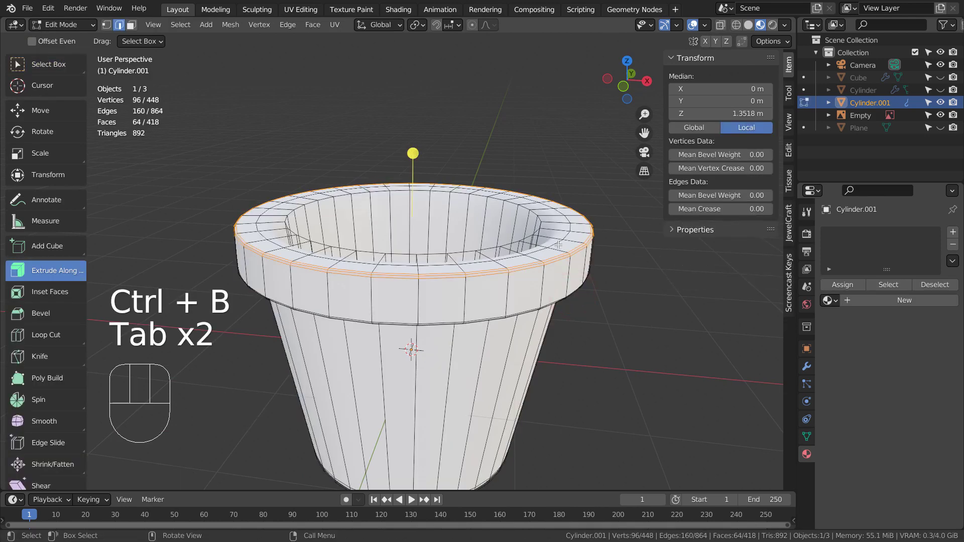
Bevel the rim's inner top edge loop and scale it, then return to Object Mode
left_click(528, 236, "alt")
key("ctrl+b")
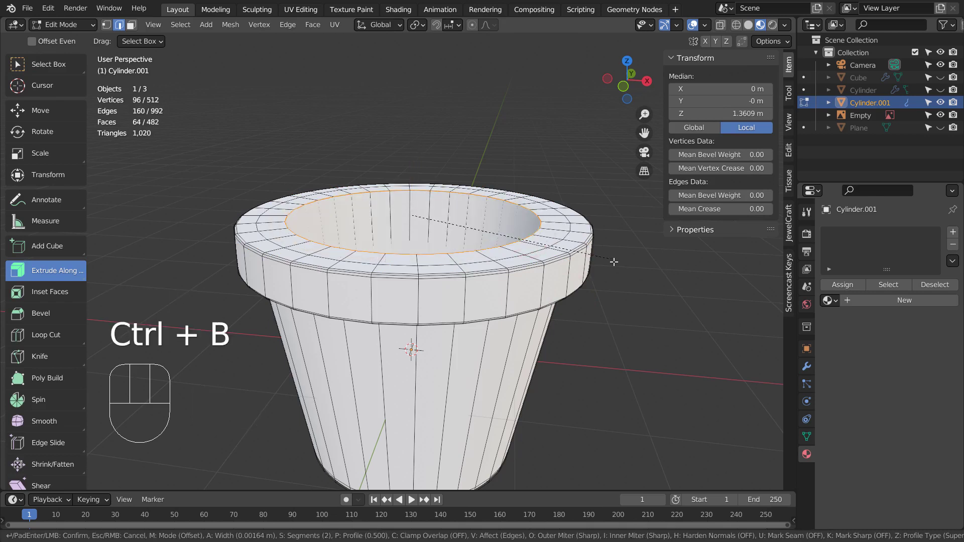
left_click(613, 262)
key("s")
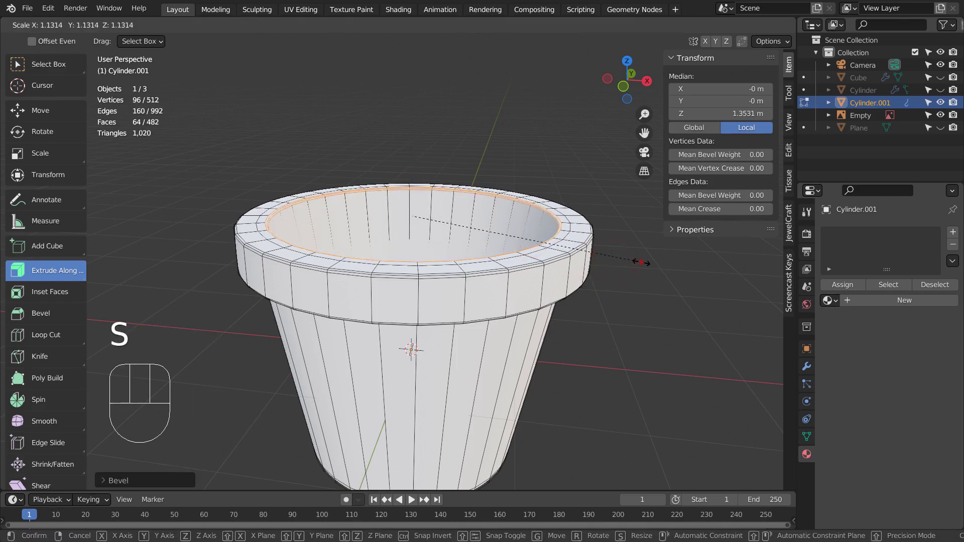
key("Tab")
middle_click_drag(633, 297, 614, 349)
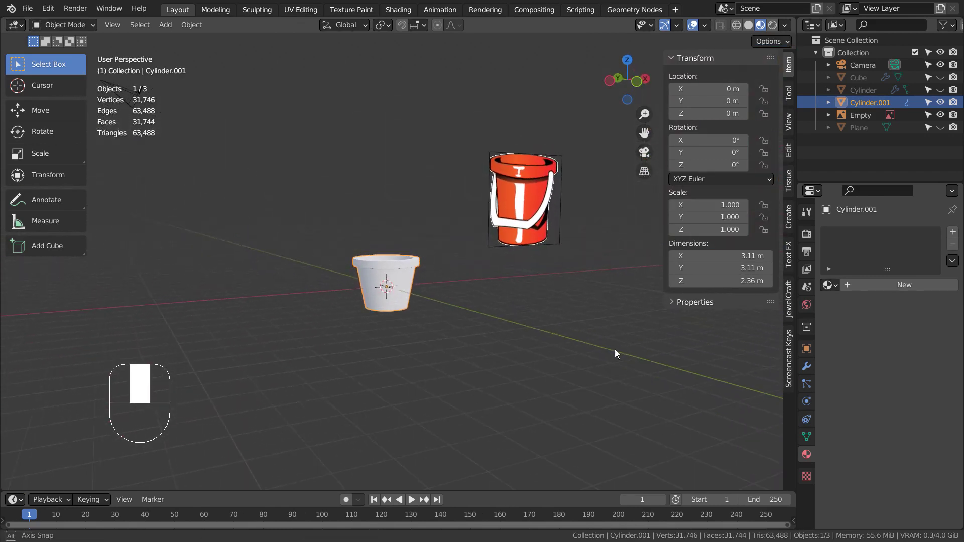
In front wireframe view, box-select the rim vertices and scale them slightly smaller
scroll(413, 292, "up", 3)
key("Tab")
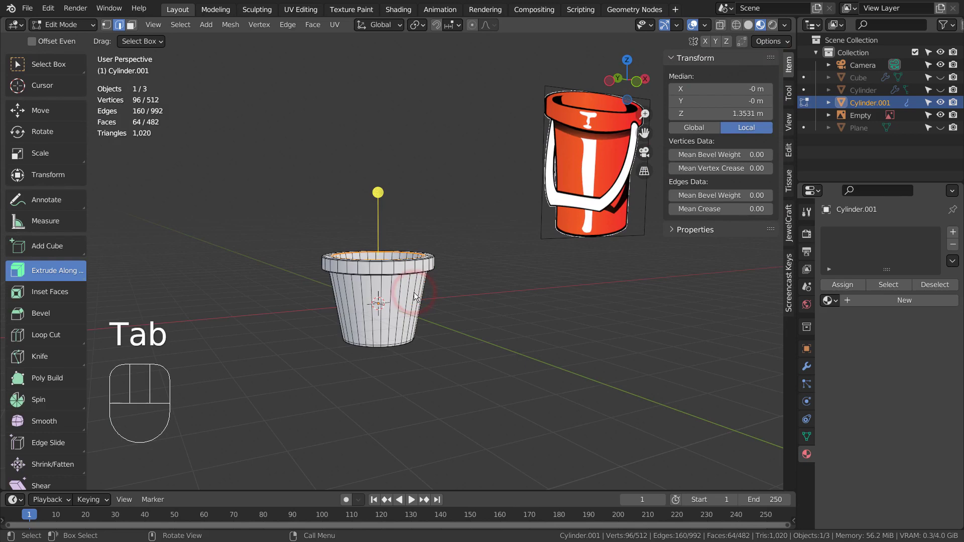
key("KP_1")
key("shift+z")
key("b")
left_click_drag(312, 241, 549, 304)
key("s")
left_click(560, 300)
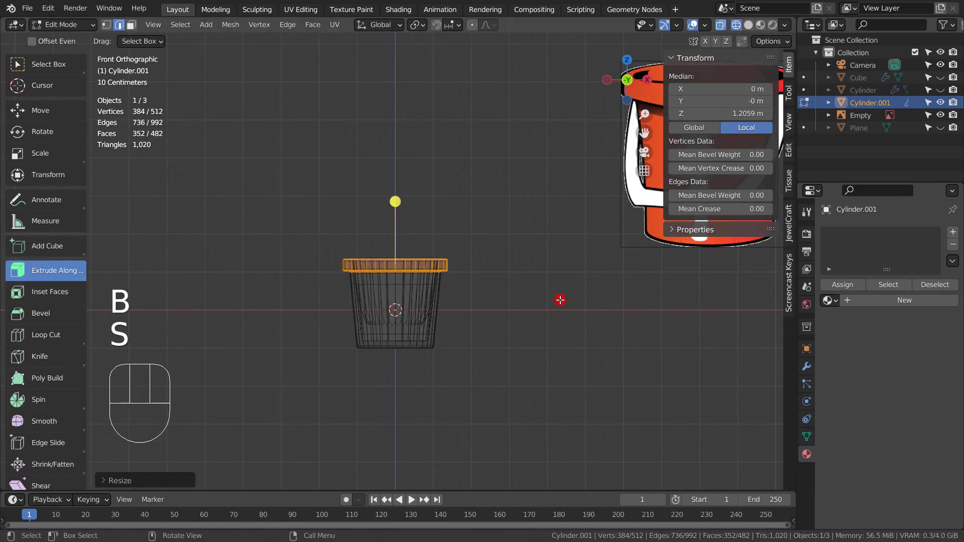
key("Tab")
Select the pot's bottom face and inset it
middle_click_drag(576, 303, 483, 260)
key("Tab")
scroll(482, 260, "up", 3)
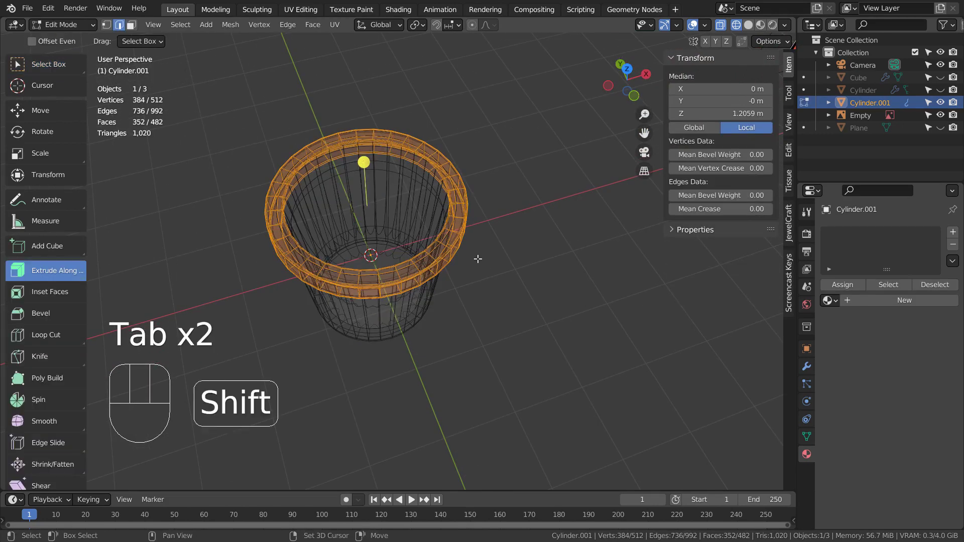
key("shift+z")
key("shift+a")
left_click(517, 110)
key("3")
middle_click_drag(495, 211, 422, 227)
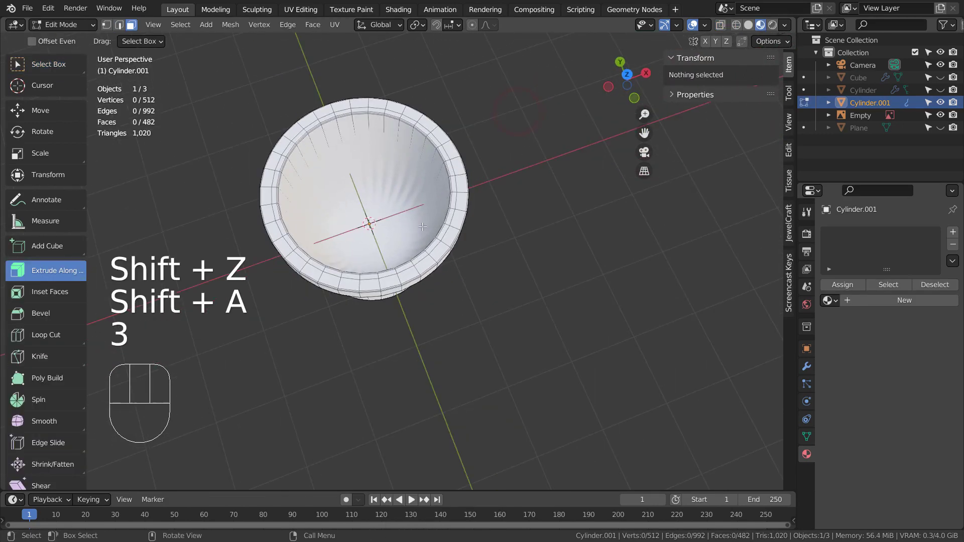
left_click(375, 243)
middle_click_drag(471, 279, 566, 228)
key("i")
left_click(592, 327)
key("Tab")
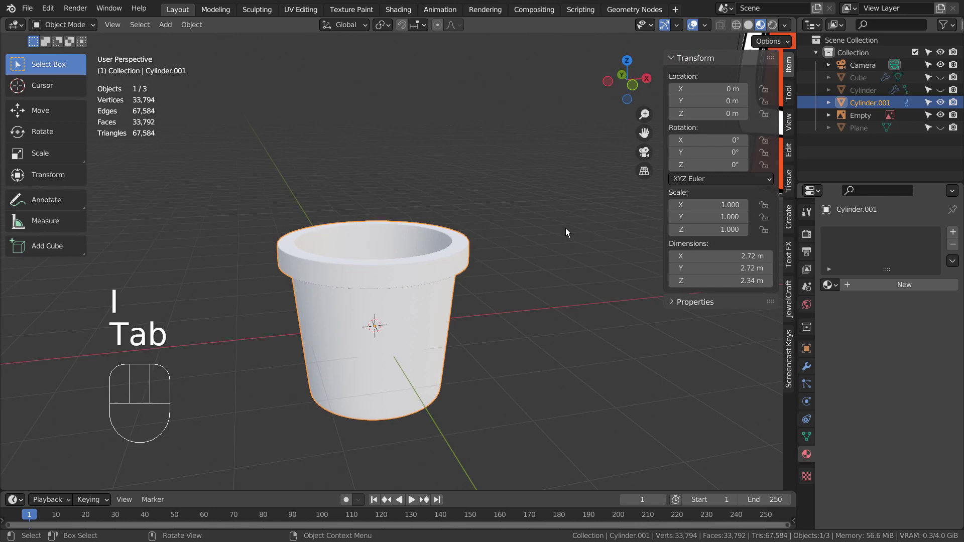
Orbit around the pot to compare with the reference, ending in front view
scroll(566, 228, "down", 5)
scroll(485, 303, "up", 4)
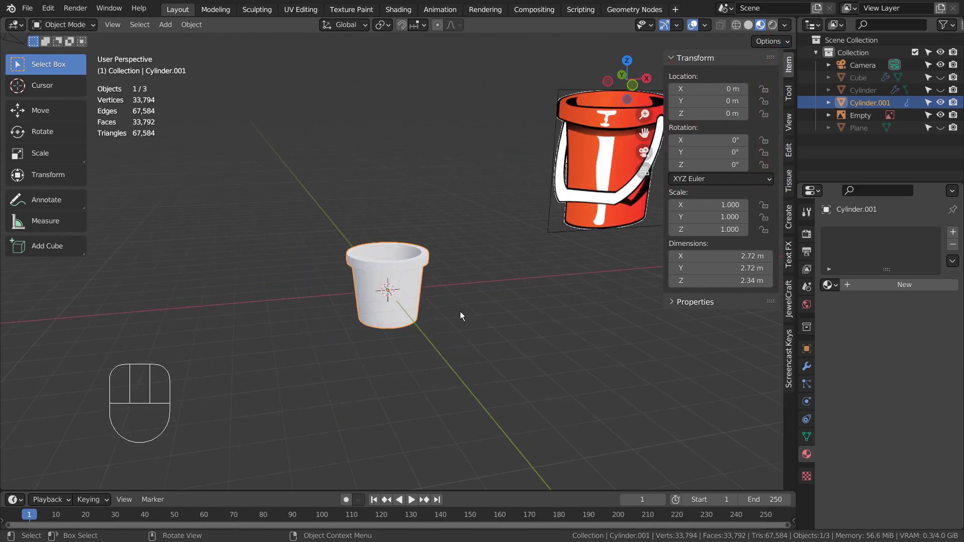
middle_click_drag(458, 313, 484, 318)
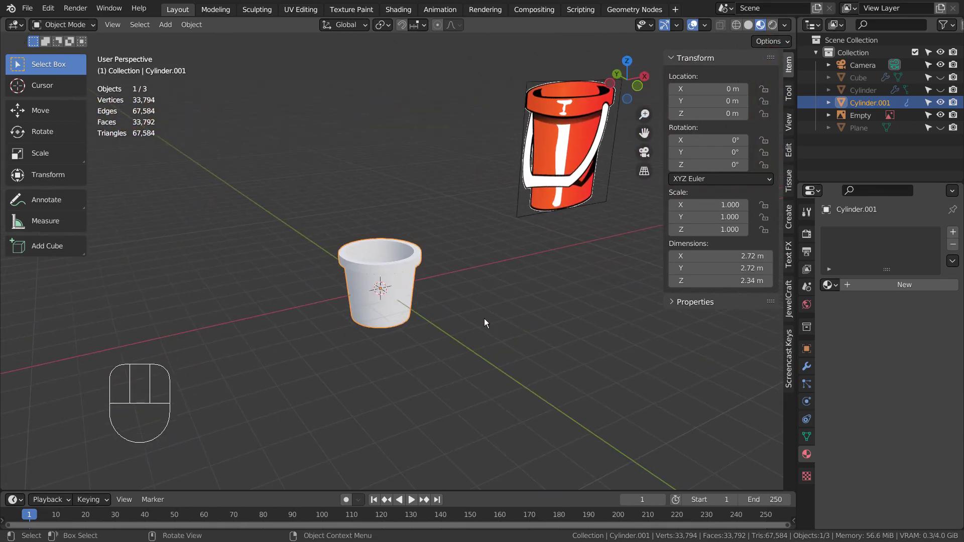
key("KP_1")
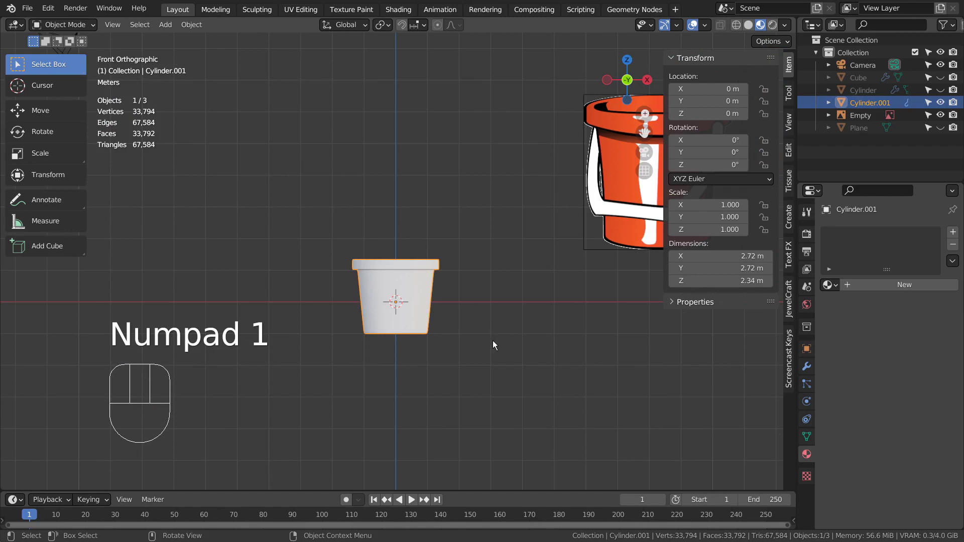
Add a plane and raise it about 3 m above the pot
left_click(492, 342)
key("shift+a")
mouse_move(466, 275)
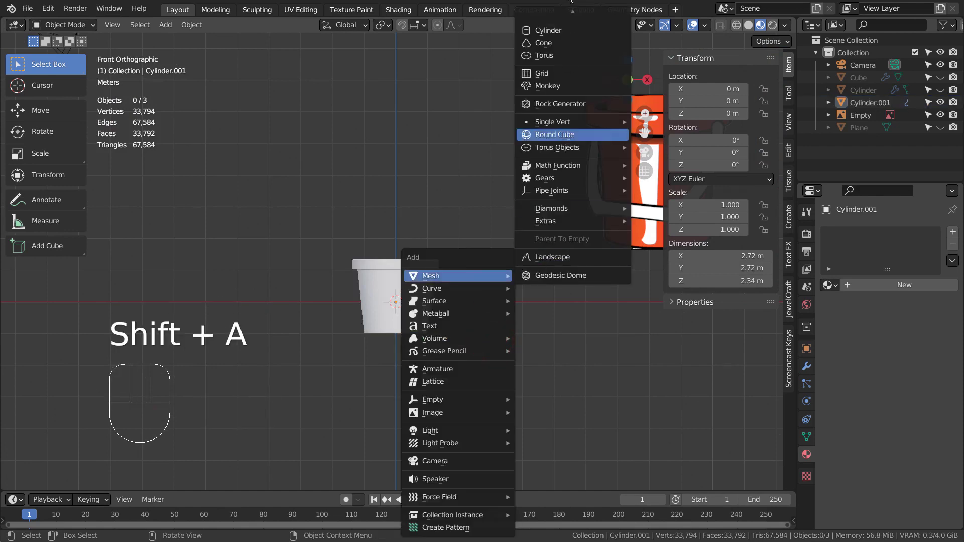
scroll(553, 110, "up", 4)
left_click(569, 17)
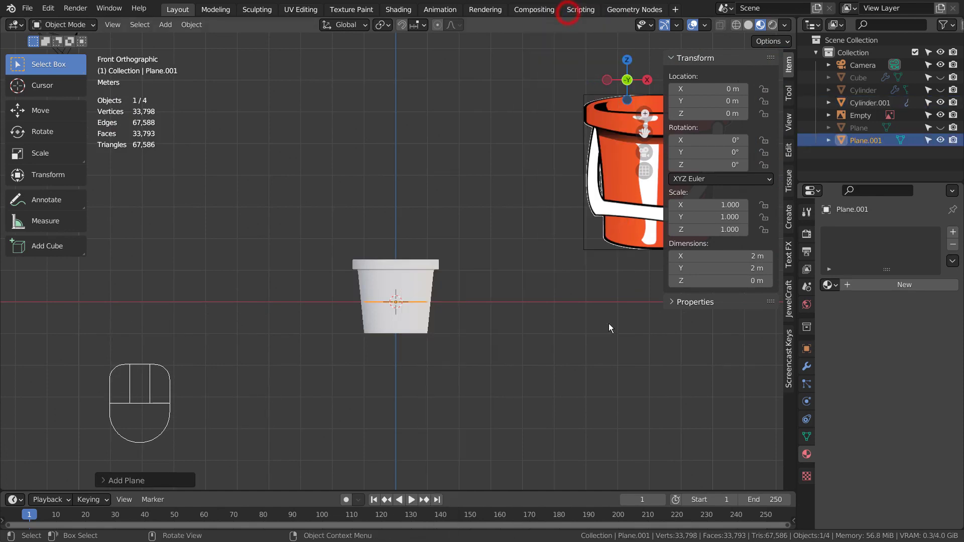
key("g")
key("z")
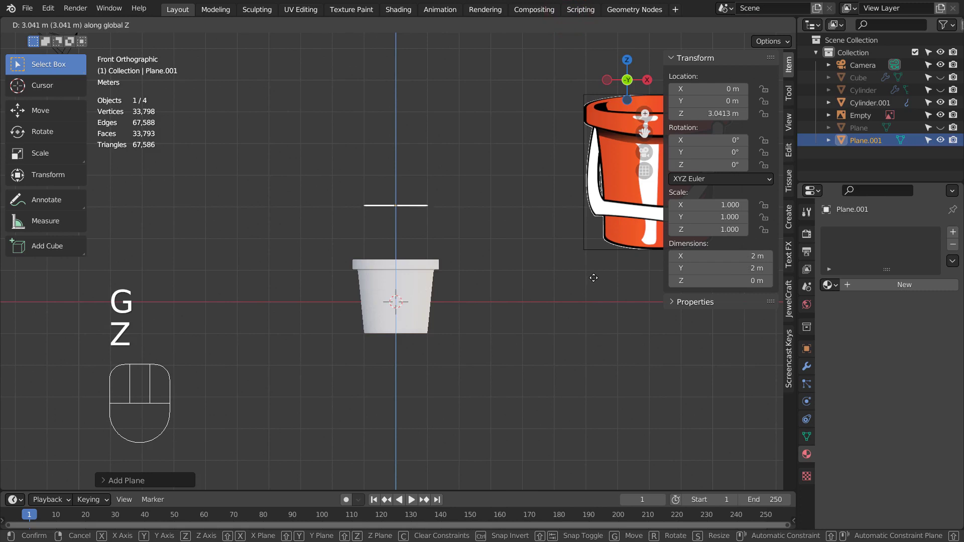
left_click(594, 278)
In top view, loop-cut the plane down the middle and delete its left half
key("KP_7")
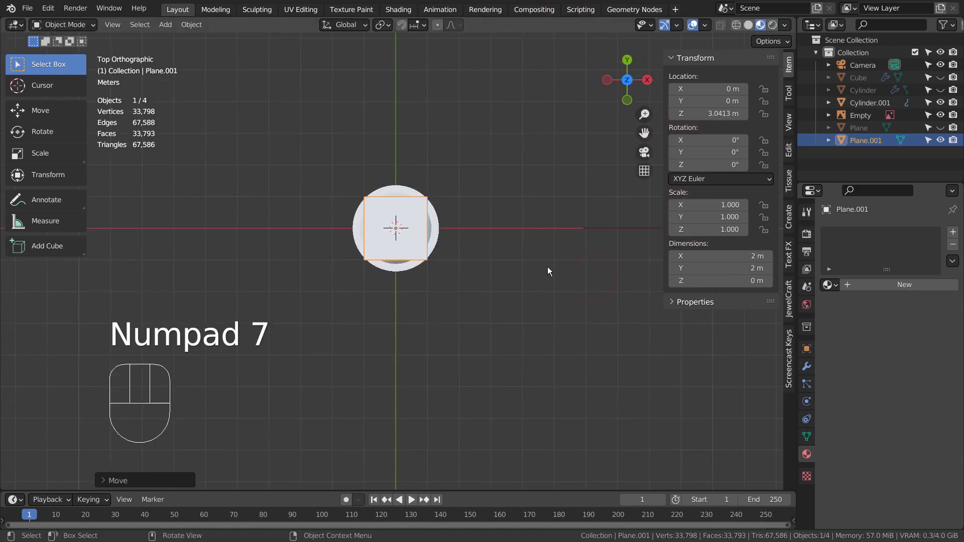
scroll(459, 181, "up", 5)
key("Tab")
key("ctrl+r")
left_click(404, 71)
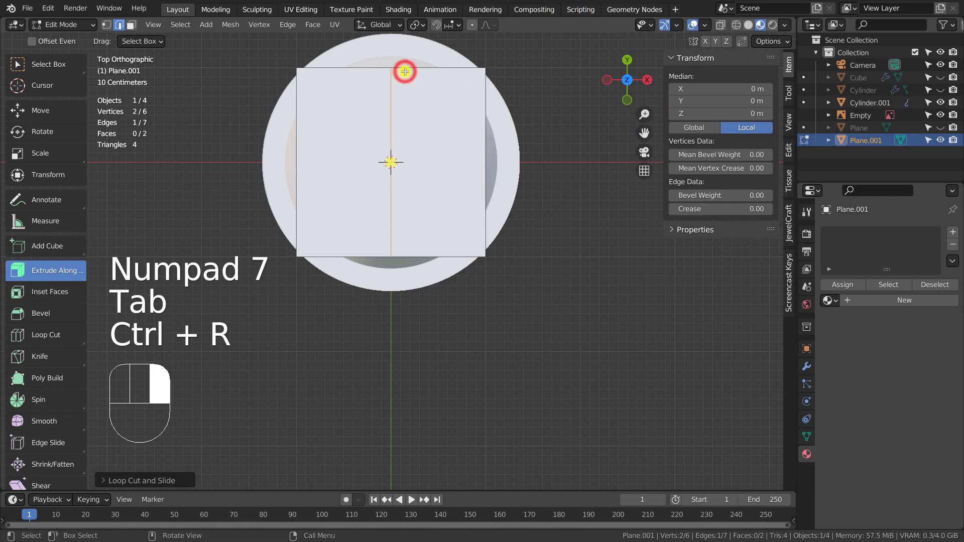
key("3")
left_click(362, 137)
key("x")
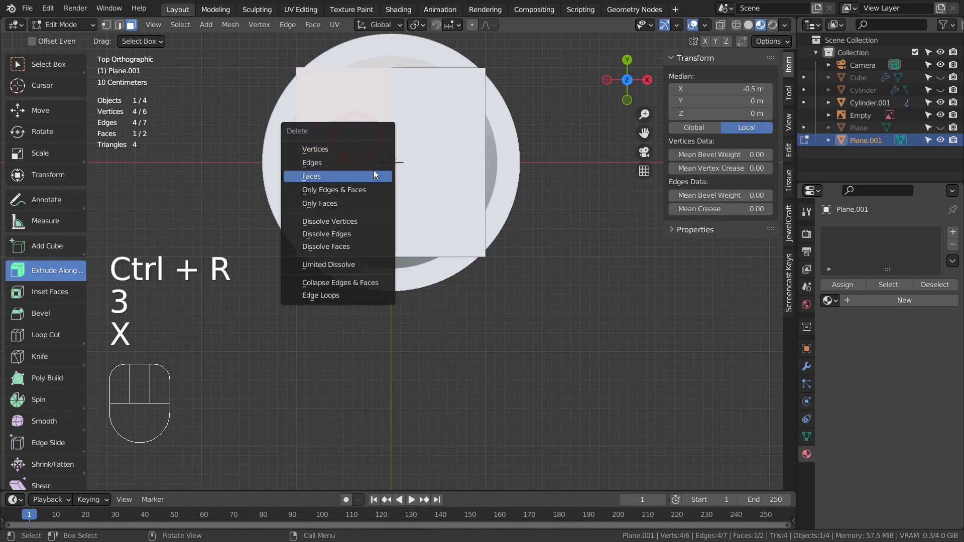
left_click(373, 171)
Select the strip's right edge and switch to see-through wireframe
key("2")
left_click(483, 155)
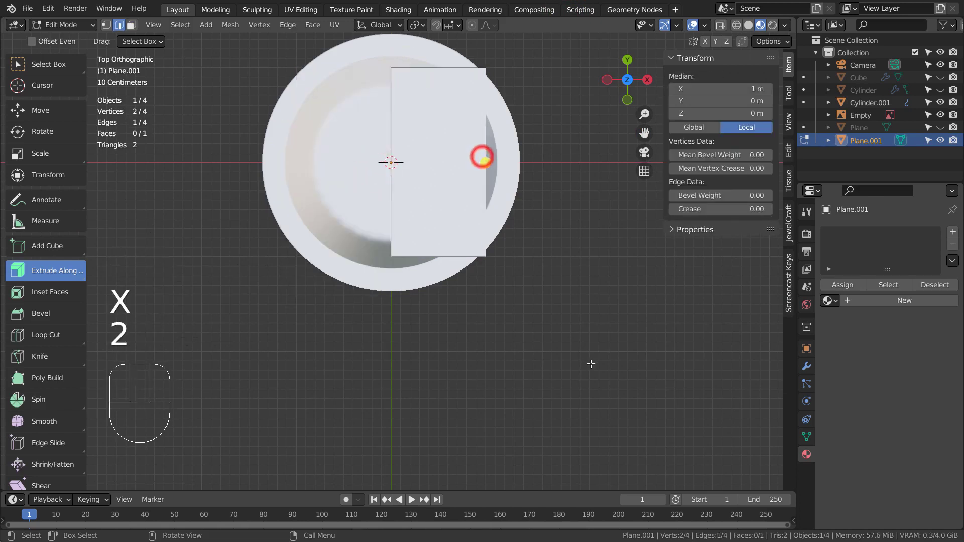
middle_click_drag(484, 155, 603, 354)
key("shift+z")
key("Tab")
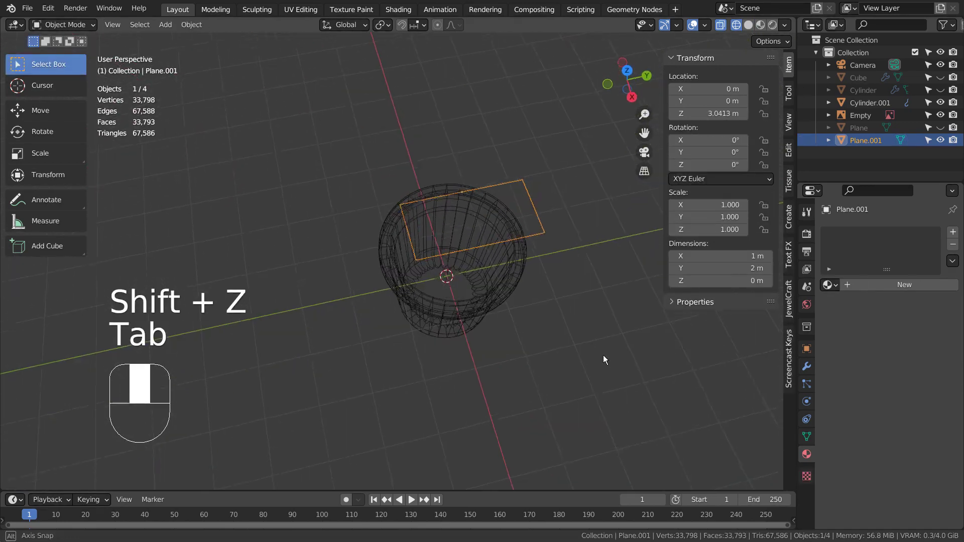
Shrink the plane to a strip and extrude its edge up, diagonally, then down
key("s")
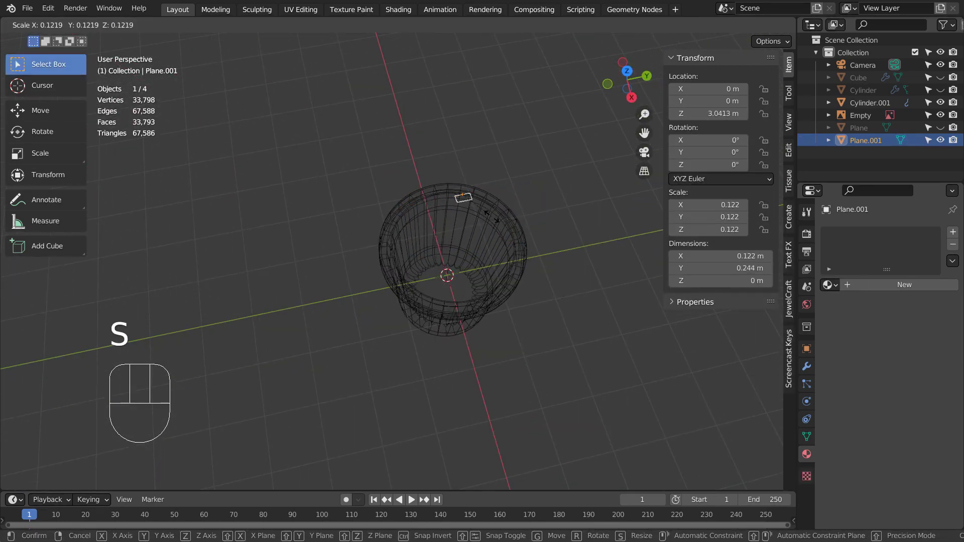
left_click(487, 214)
key("Tab")
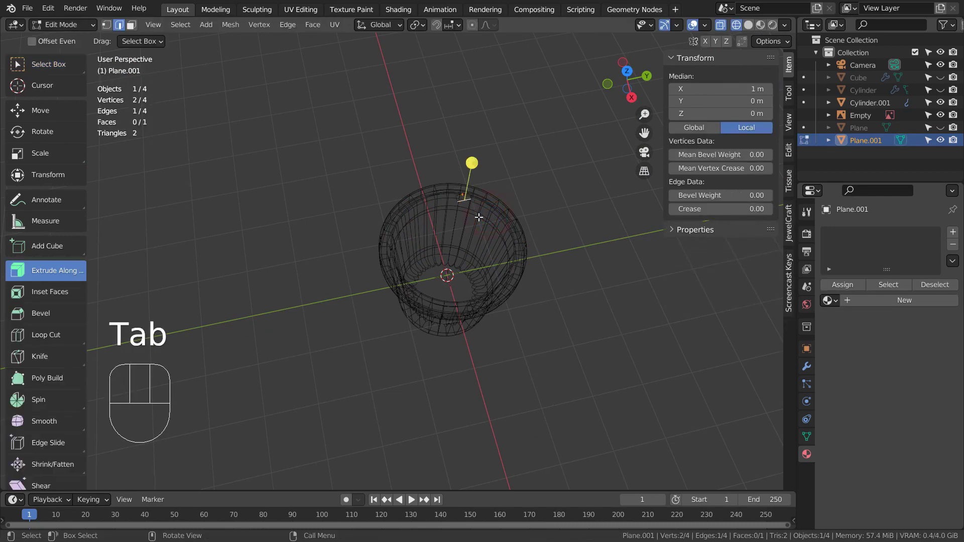
key("KP_1")
key("e")
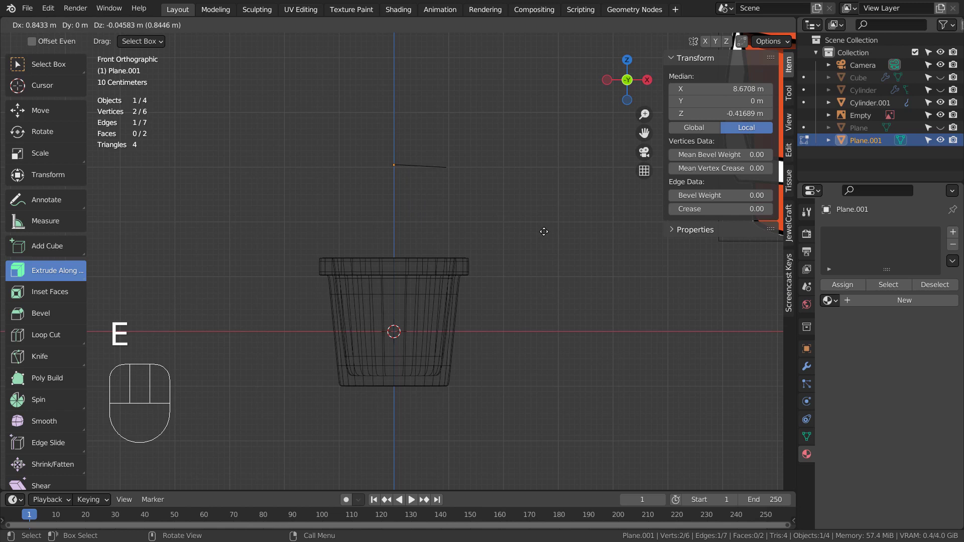
left_click(544, 230)
key("e")
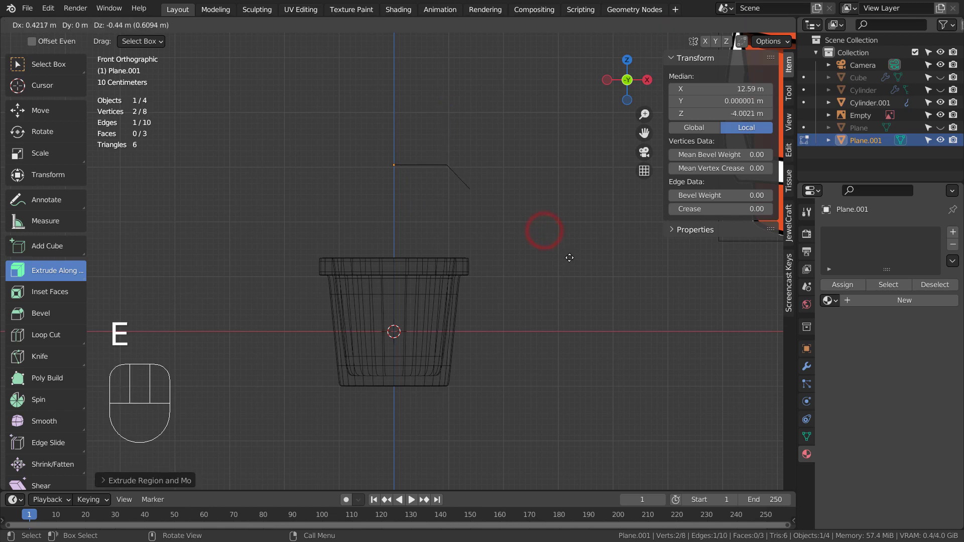
left_click(563, 260)
key("e")
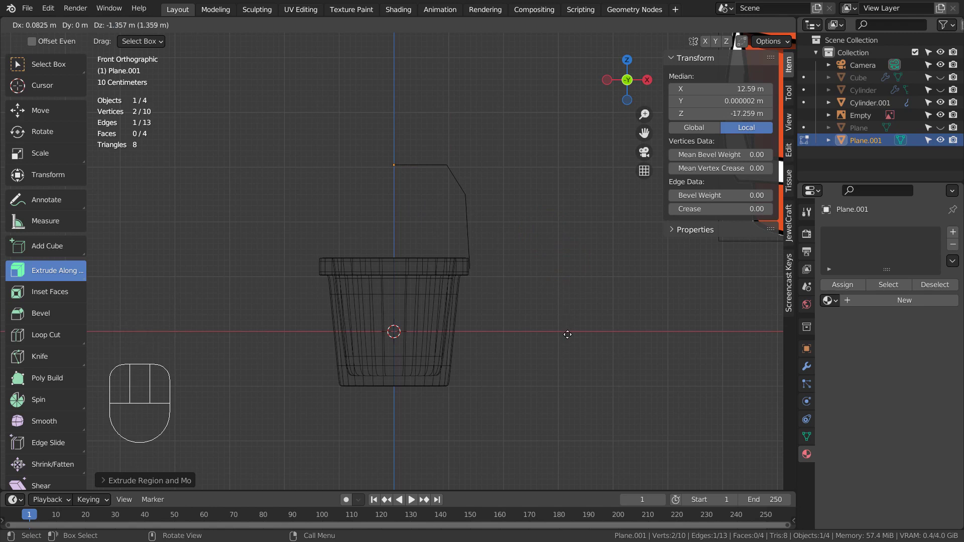
left_click(567, 334)
Add level 3 subdivision to the handle arm and a loop cut across it
middle_click_drag(624, 338, 490, 396)
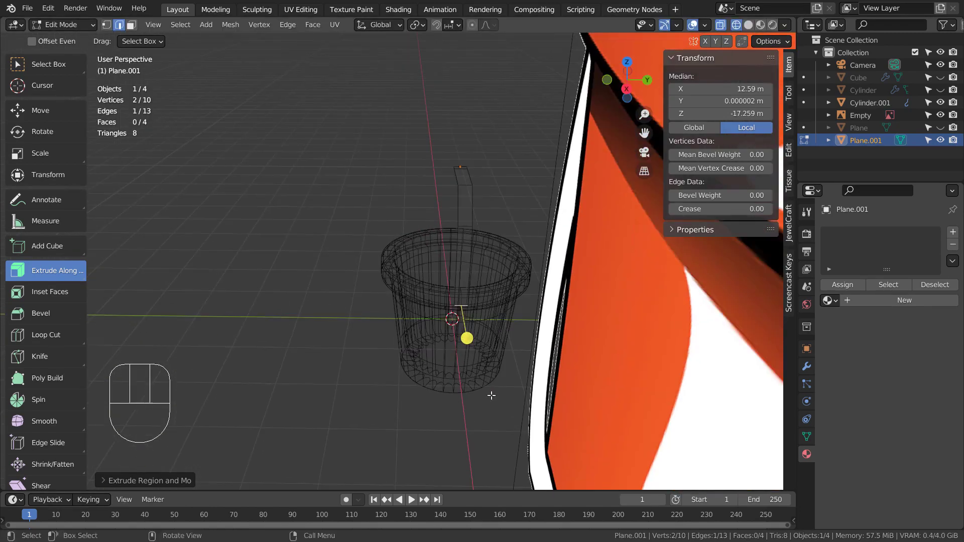
key("shift+z")
key("Tab")
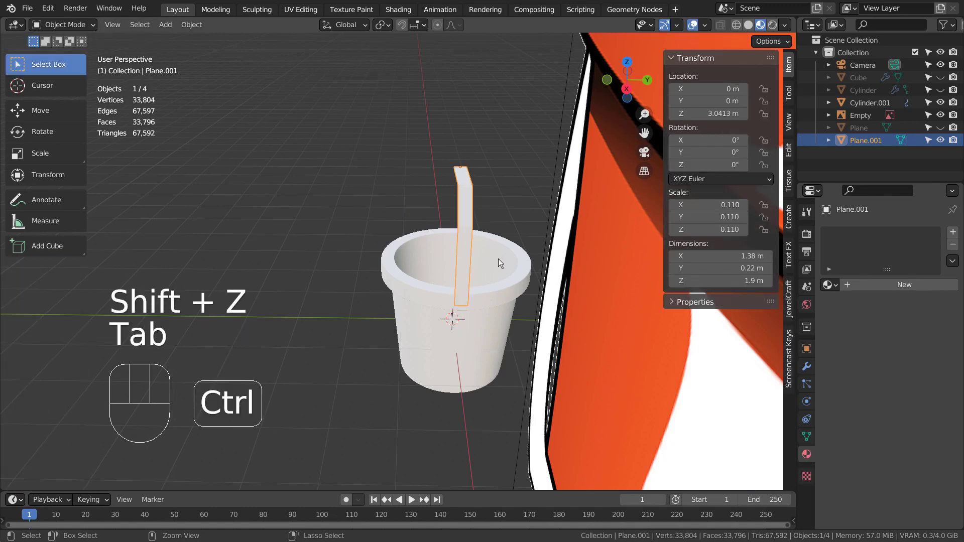
key("ctrl+3")
key("Tab")
key("ctrl+r")
left_click(467, 290)
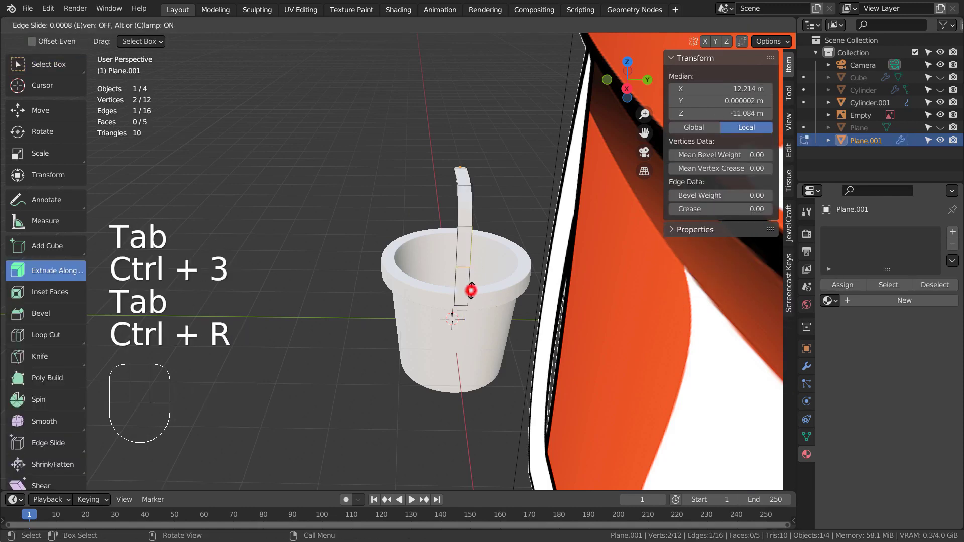
left_click(478, 330)
key("Tab")
middle_click_drag(484, 243, 752, 249)
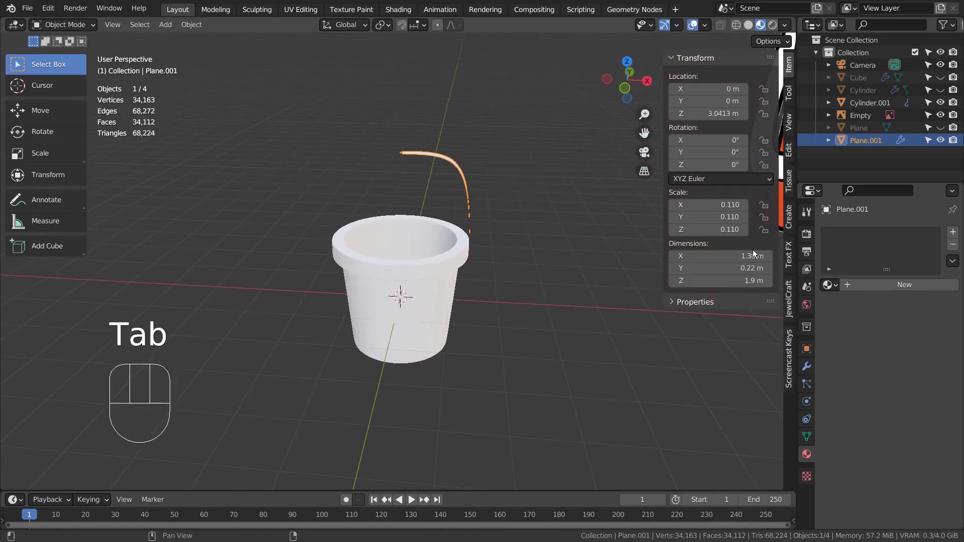
Add a Mirror modifier to complete the arch, then apply Mirror and Subdivision
left_click(807, 367)
left_click(896, 234)
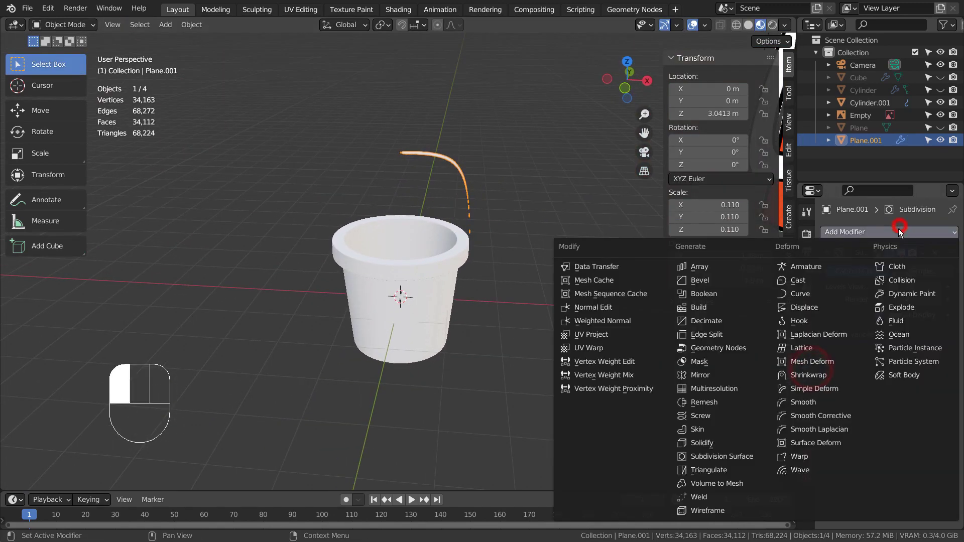
left_click(712, 381)
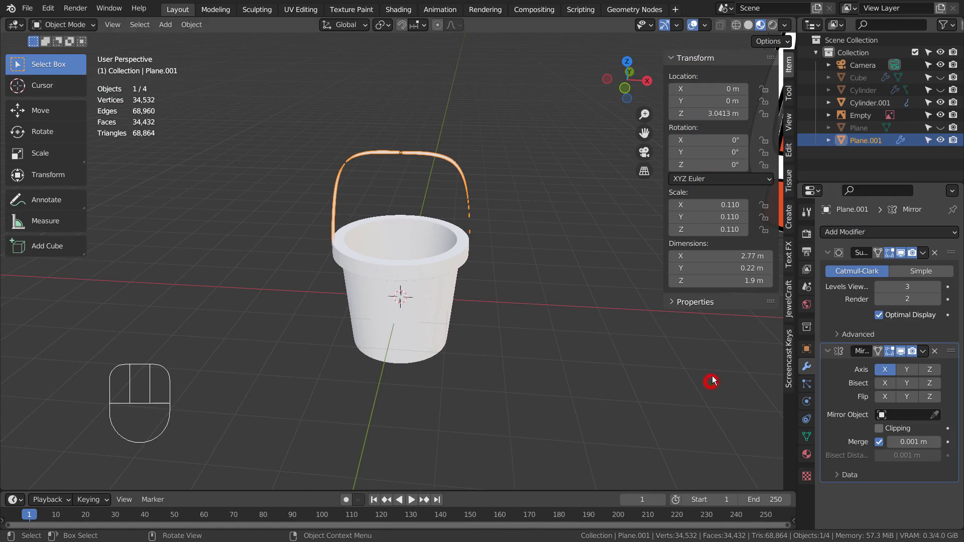
left_click(546, 300)
middle_click_drag(587, 330, 588, 297)
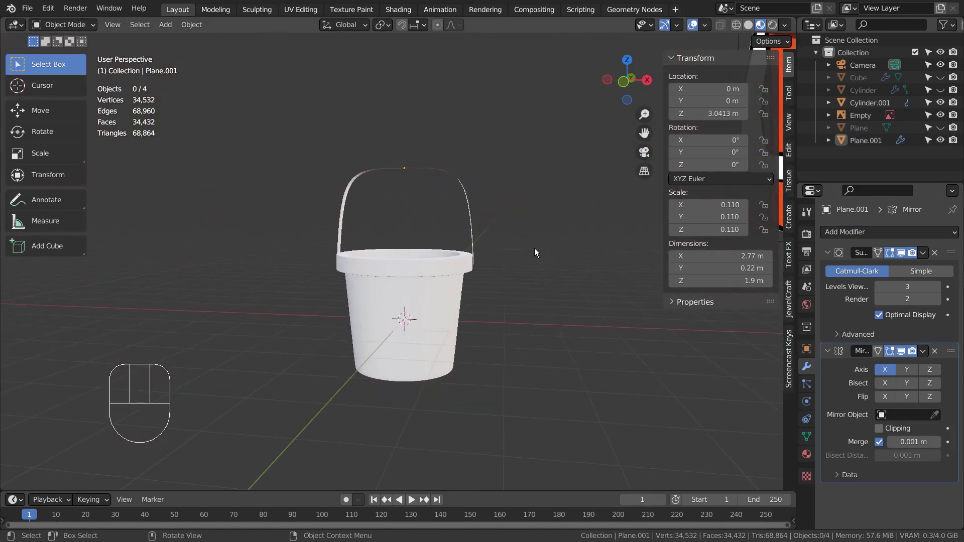
left_click(472, 224)
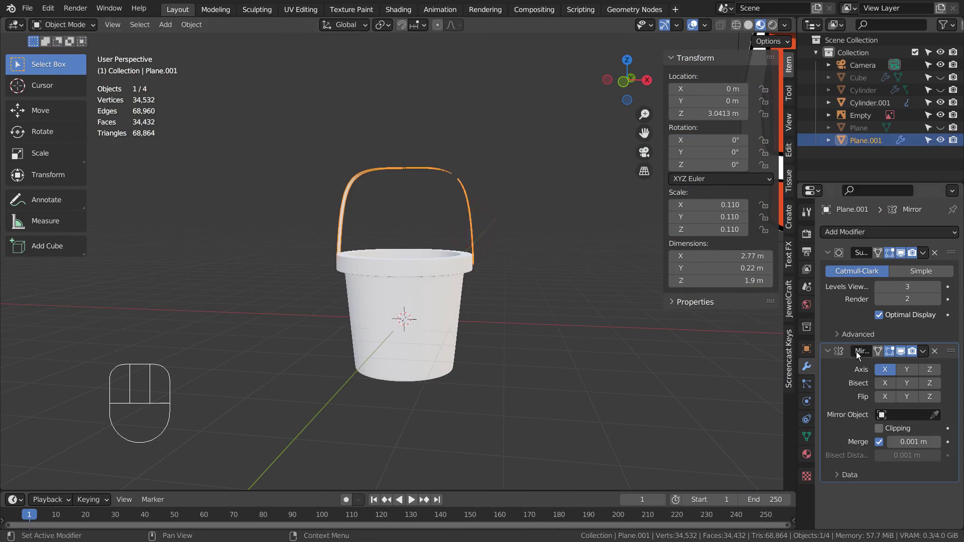
key("ctrl+a")
key("ctrl+a")
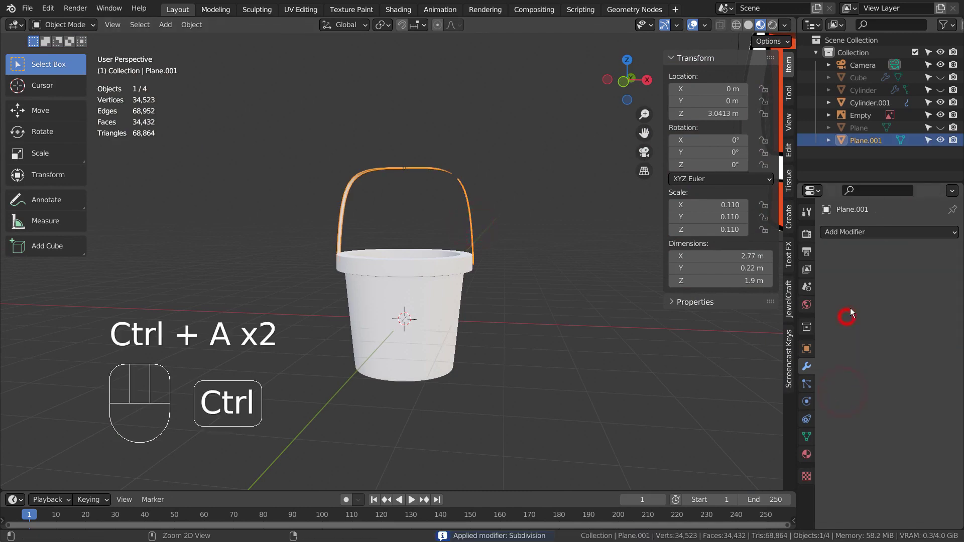
Add a Solidify modifier with 0.22 m thickness to the handle
left_click(862, 231)
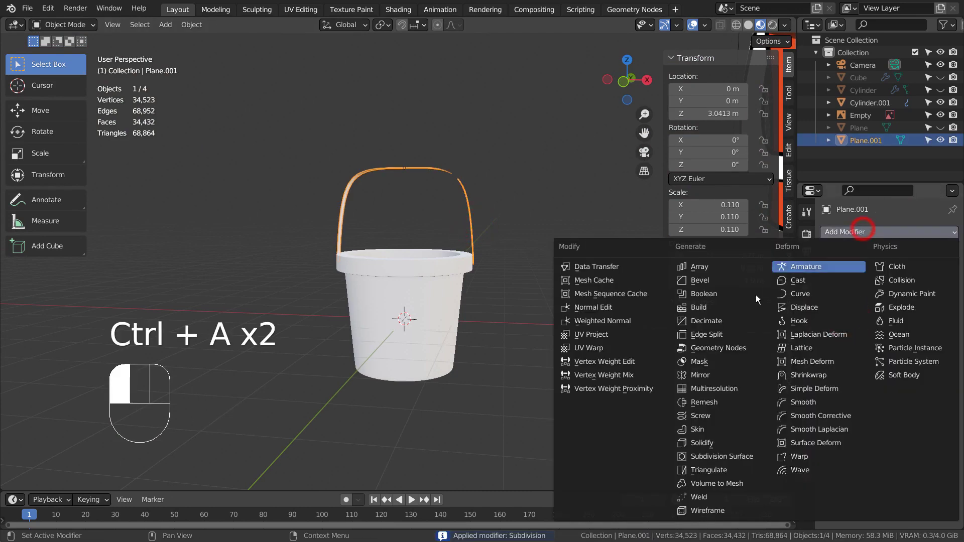
left_click(718, 442)
scroll(524, 184, "up", 5)
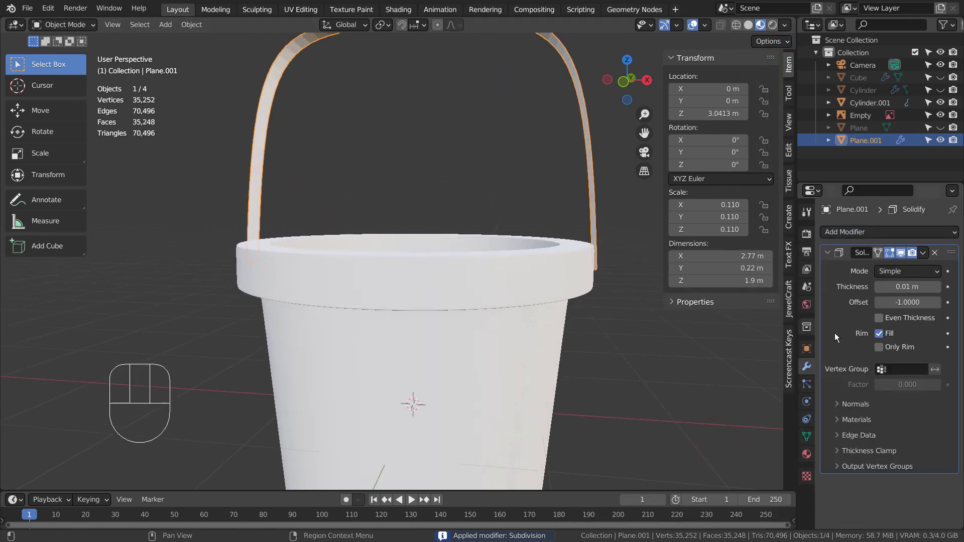
left_click_drag(917, 287, 951, 287)
middle_click_drag(651, 428, 530, 423)
scroll(550, 322, "down", 5)
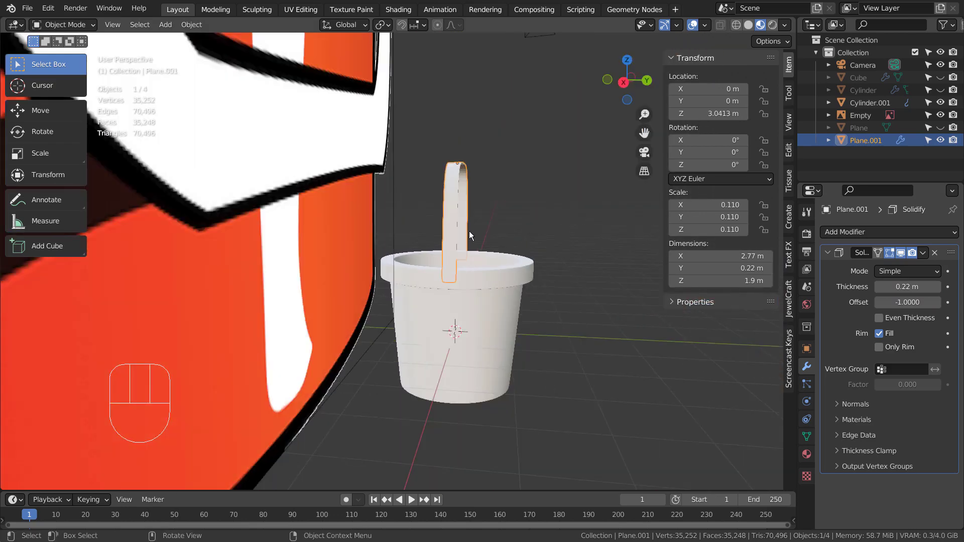
key("Tab")
key("Tab")
middle_click_drag(465, 296, 593, 312)
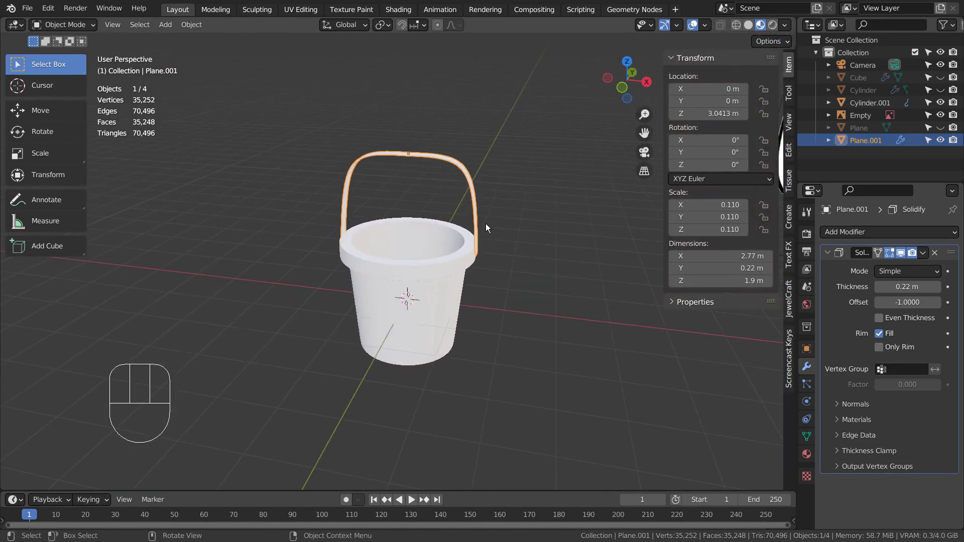
Lower the handle and set its origin to the 3D cursor
key("KP_1")
key("g")
key("z")
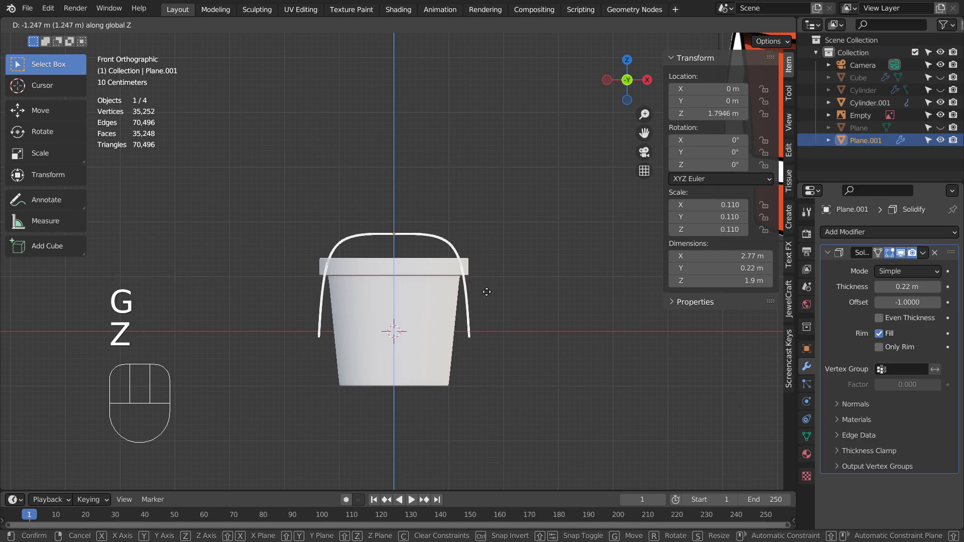
left_click(487, 292)
left_click(191, 25)
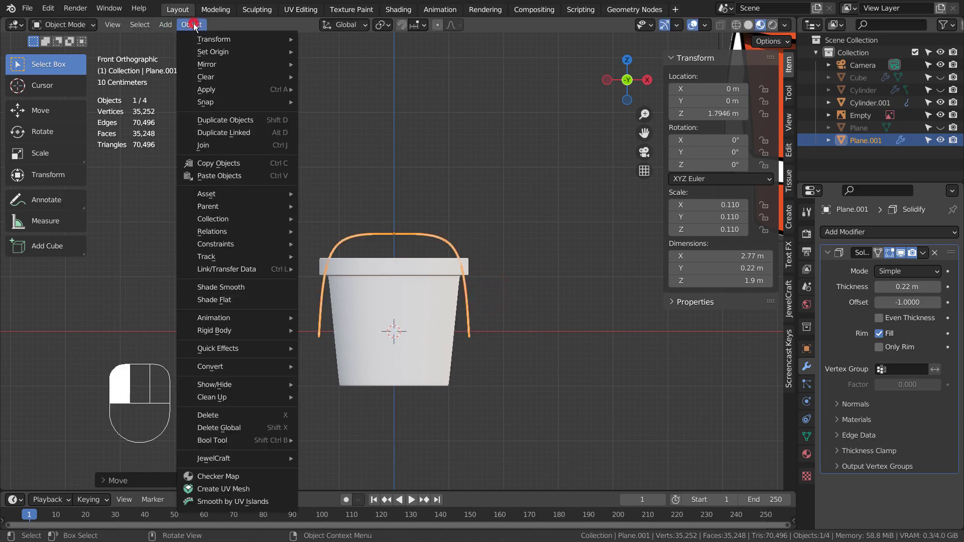
mouse_move(221, 52)
left_click(355, 78)
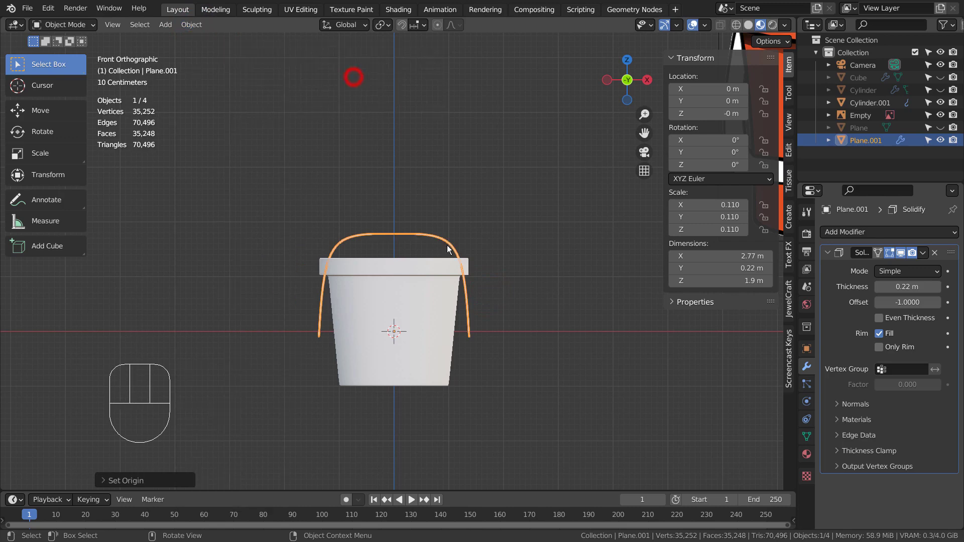
Raise the handle to the rim and rotate it 139° about X down the side
key("Tab")
middle_click_drag(490, 362, 495, 251)
key("Tab")
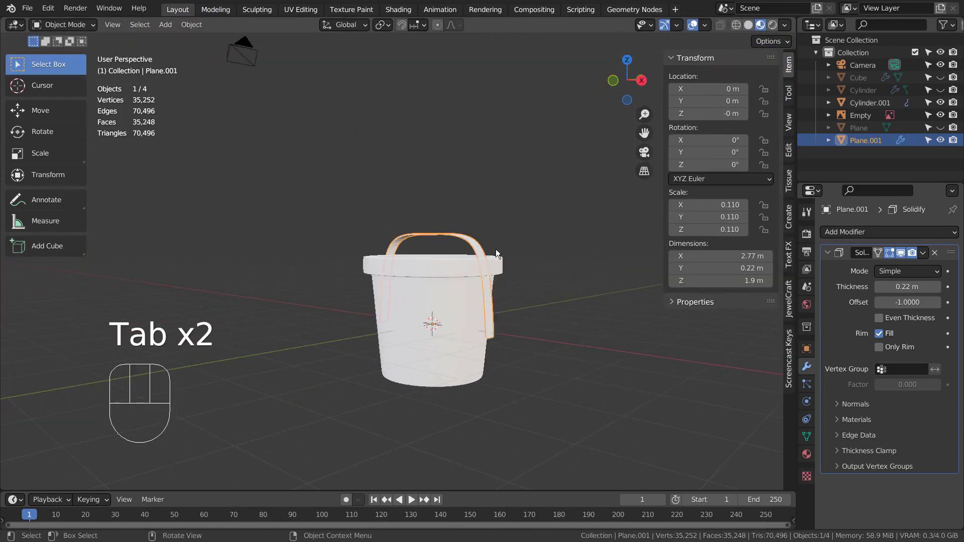
key("g")
key("z")
left_click(551, 219)
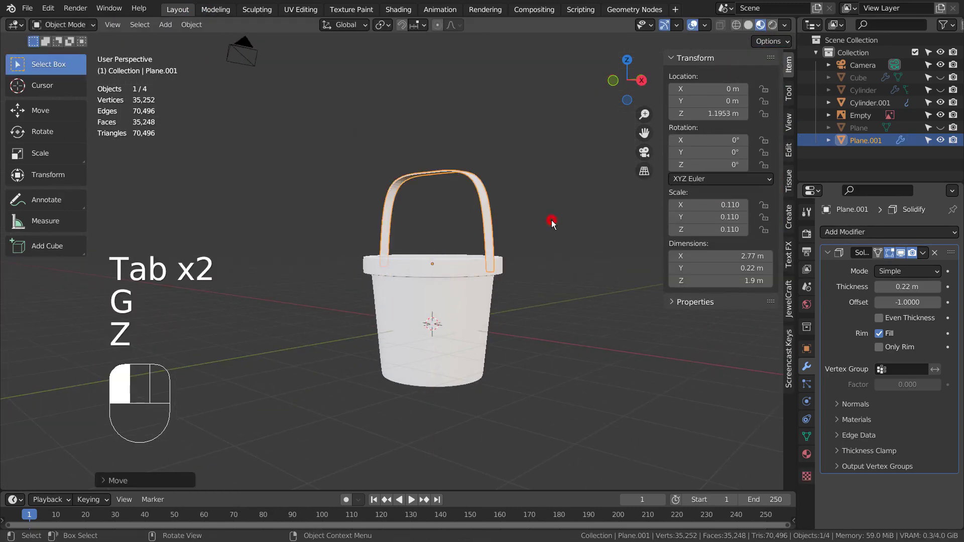
key("KP_3")
key("r")
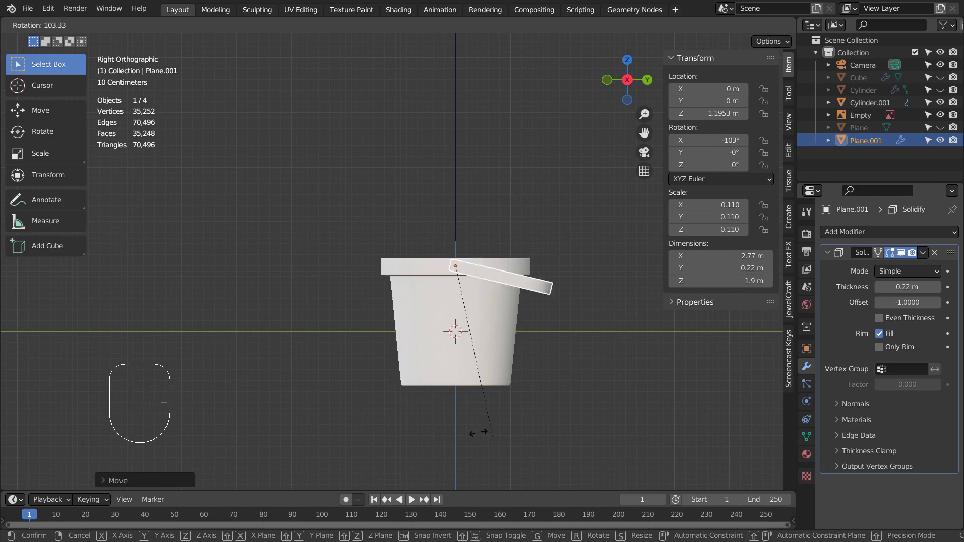
left_click(358, 239)
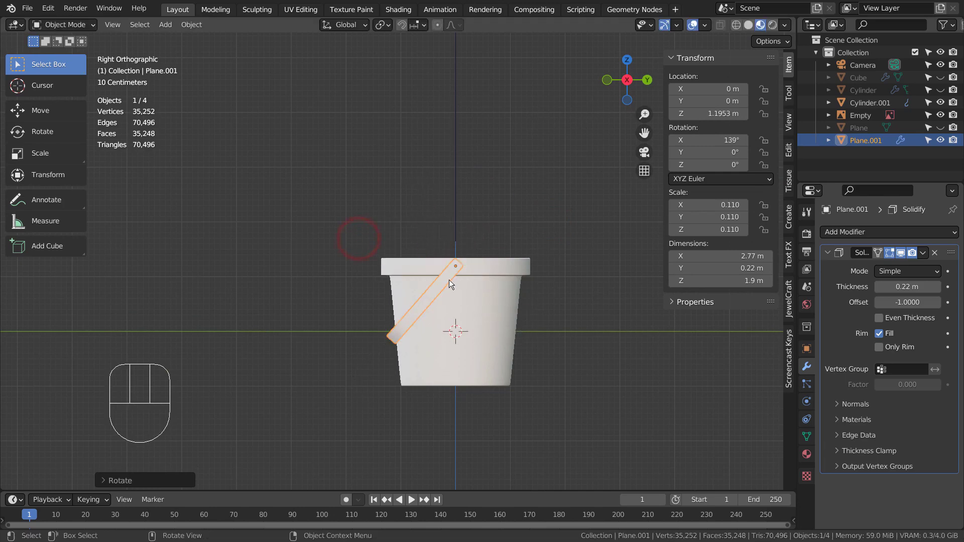
Shade the handle smooth and select the bucket body
right_click(449, 279)
left_click(444, 279)
middle_click_drag(443, 279, 577, 346)
left_click(433, 253)
Create a new blue material, Material.004, on the bucket with roughness 0.078
left_click(806, 454)
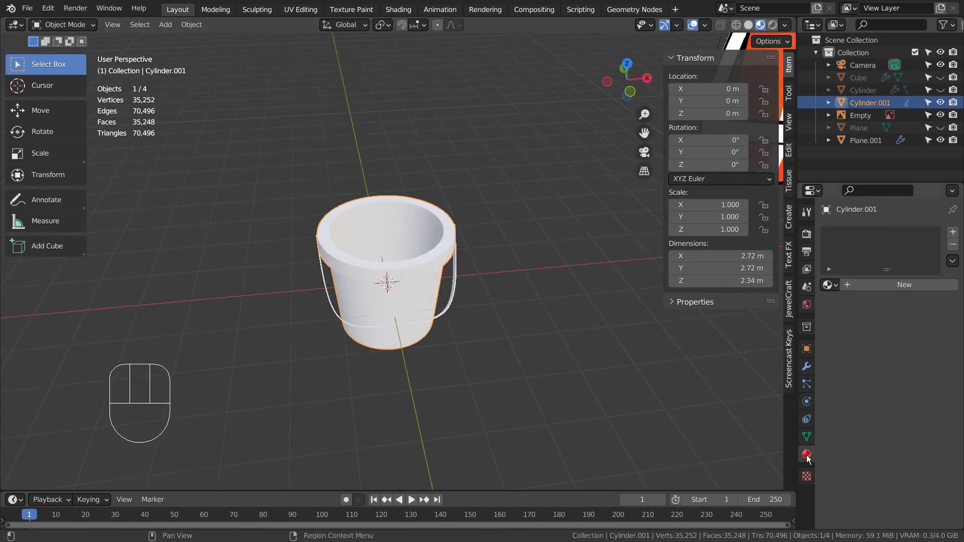
left_click(901, 284)
left_click(899, 390)
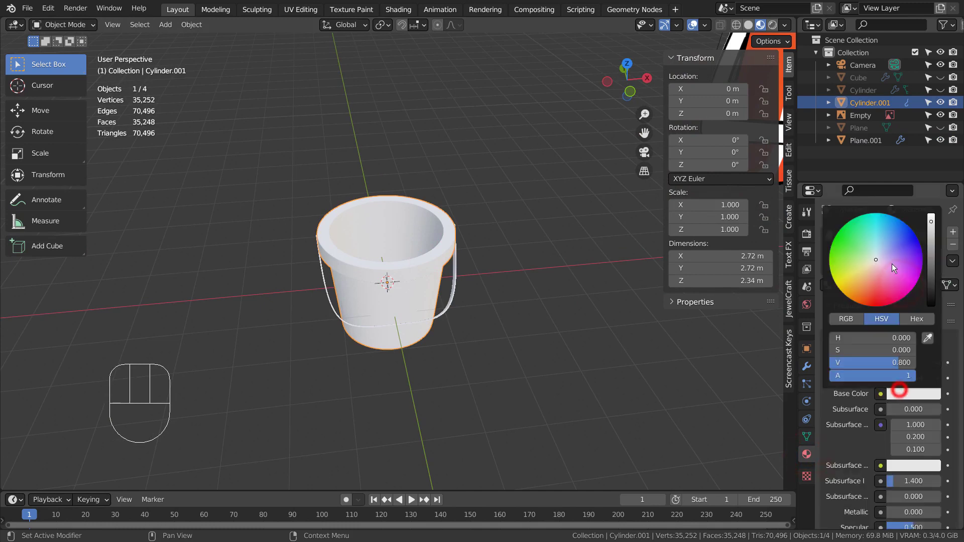
left_click(890, 224)
scroll(887, 485, "down", 4)
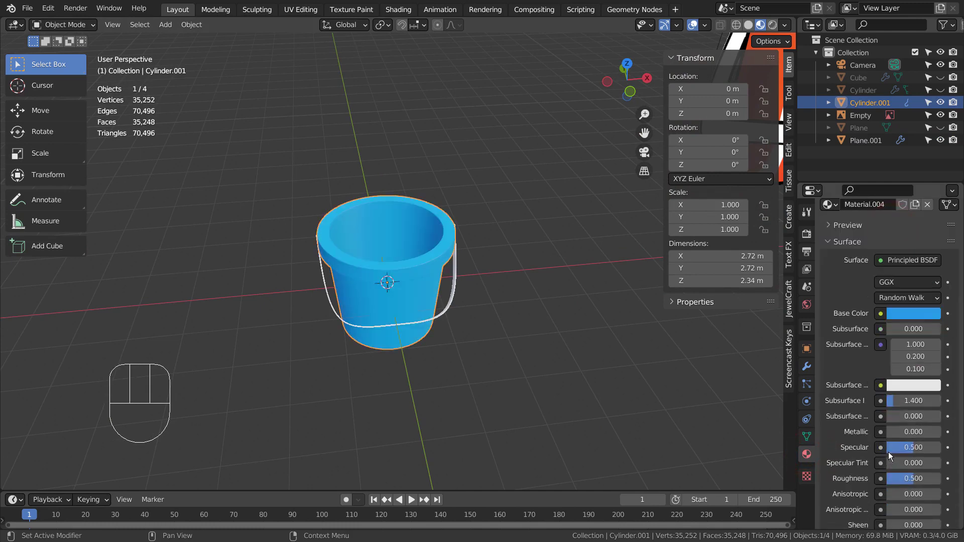
left_click_drag(917, 478, 911, 478)
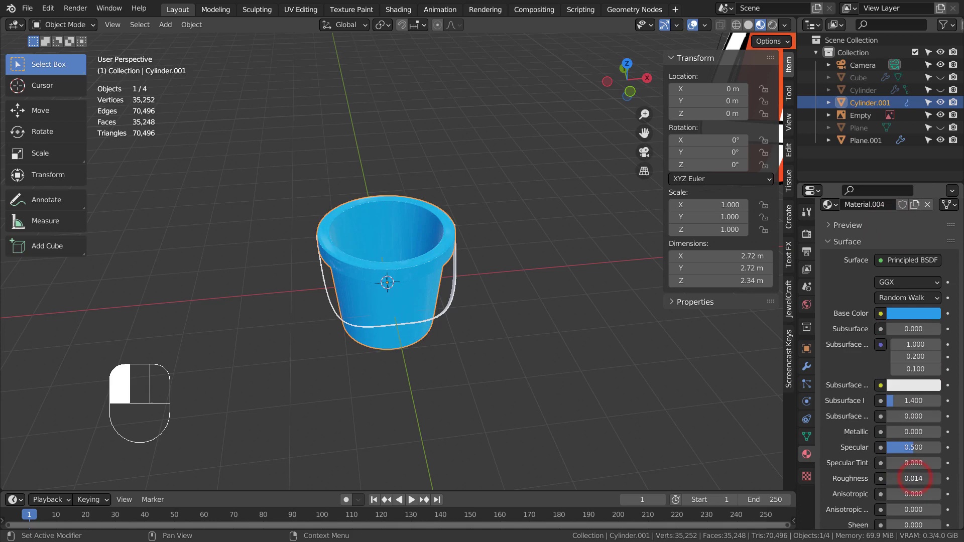
left_click(582, 363)
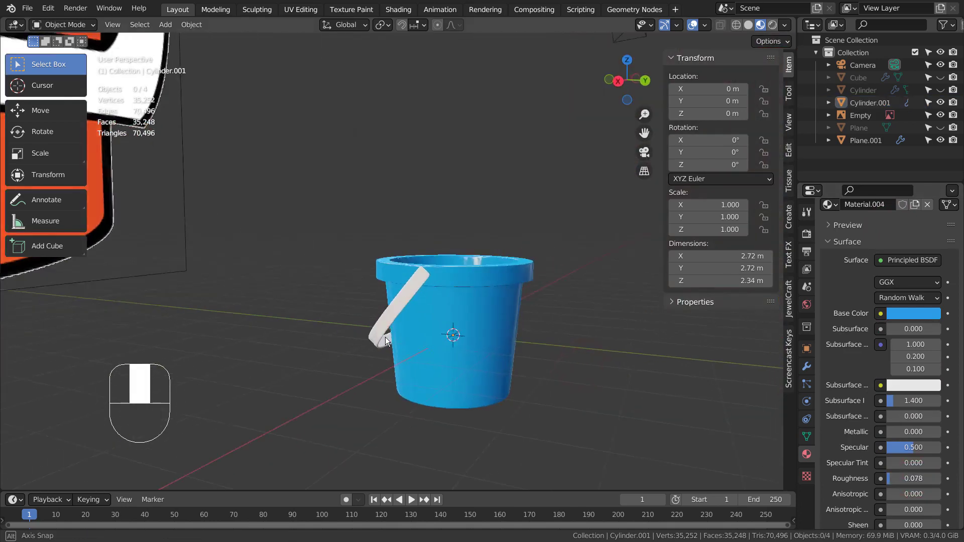